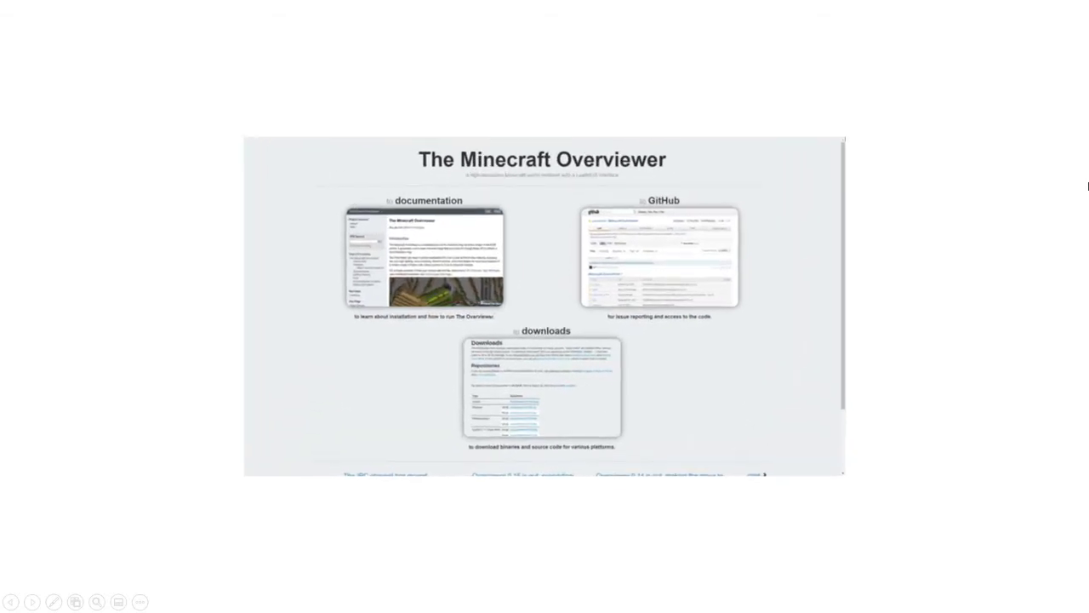
{"action": "key", "text": "Right"}
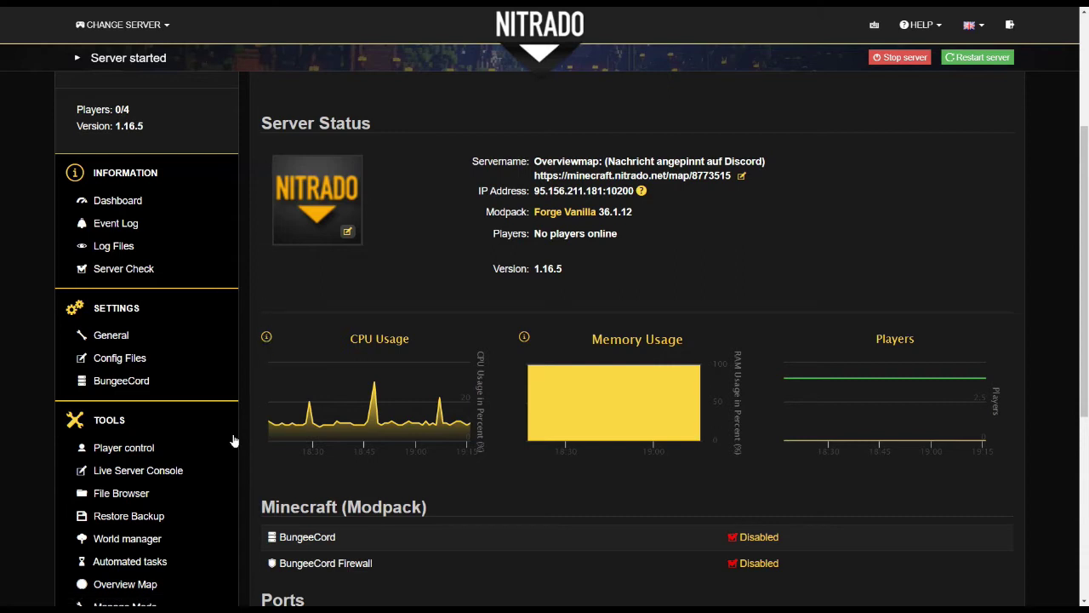
Open the Minecraft server's Overview Map settings and review the version option, the render log and the map's embed code
{"action": "scroll", "coordinate": [253, 330], "scroll_direction": "down", "scroll_amount": 1}
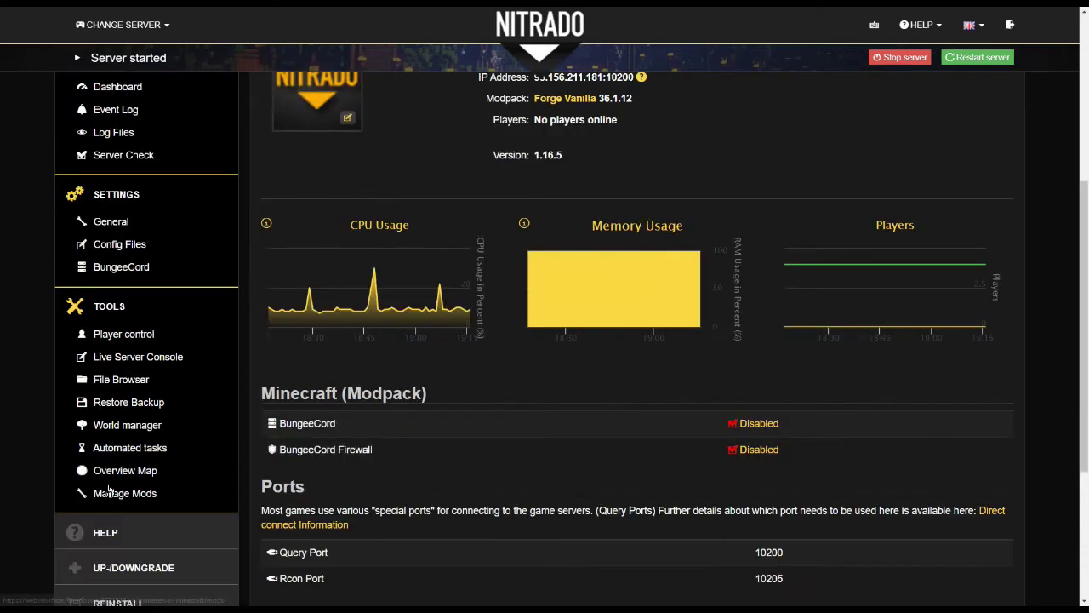
{"action": "left_click", "coordinate": [105, 476]}
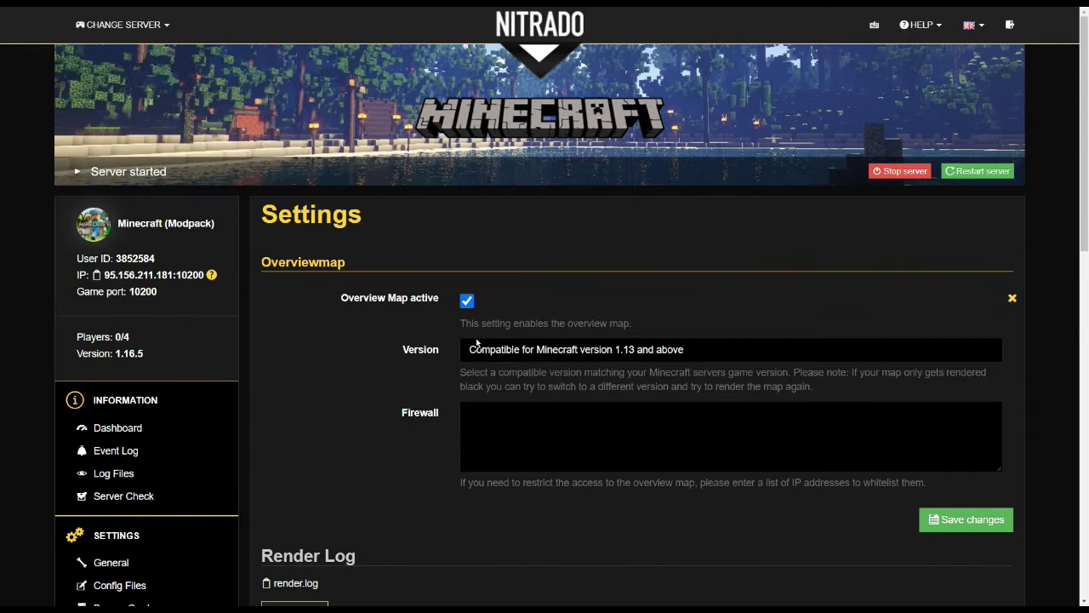
{"action": "left_click", "coordinate": [602, 352]}
{"action": "scroll", "coordinate": [379, 403], "scroll_direction": "down", "scroll_amount": 4}
{"action": "scroll", "coordinate": [610, 321], "scroll_direction": "down", "scroll_amount": 2}
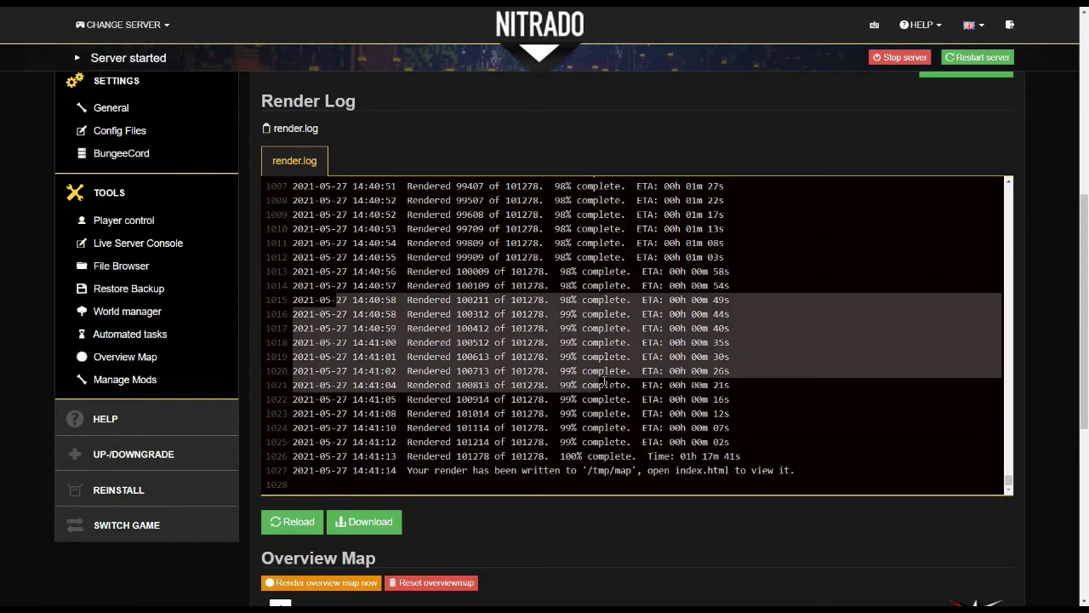
{"action": "scroll", "coordinate": [105, 423], "scroll_direction": "down", "scroll_amount": 3}
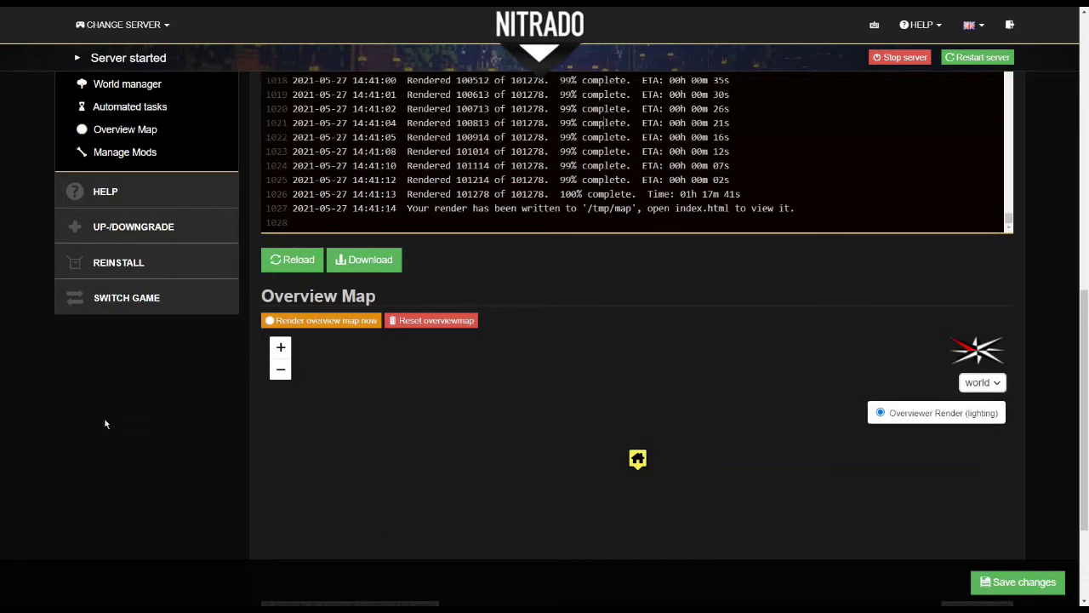
{"action": "scroll", "coordinate": [105, 422], "scroll_direction": "down", "scroll_amount": 2}
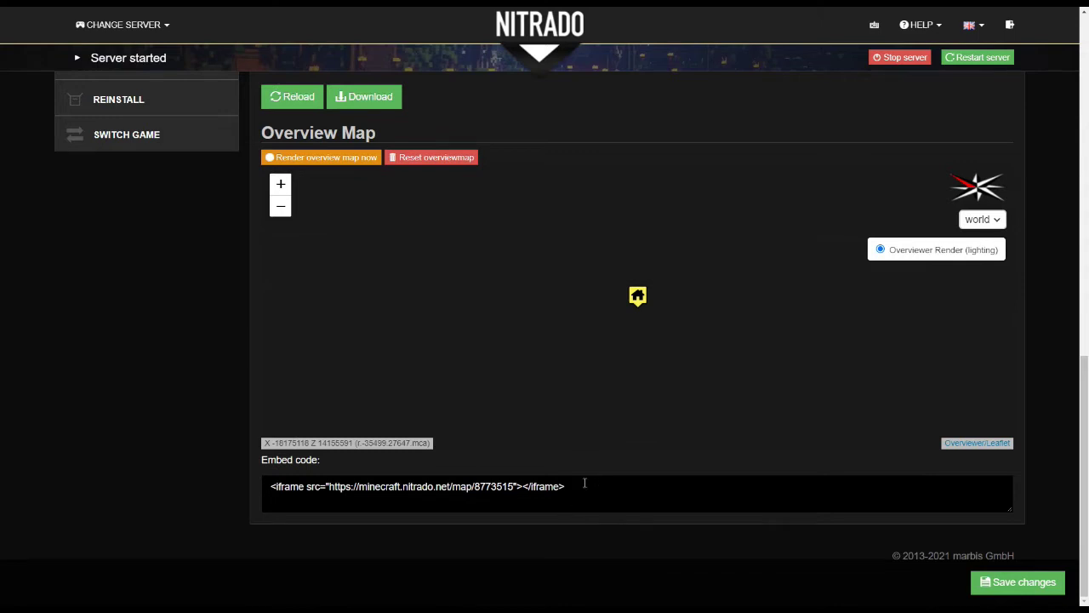
{"action": "left_click_drag", "start_coordinate": [584, 483], "coordinate": [214, 496]}
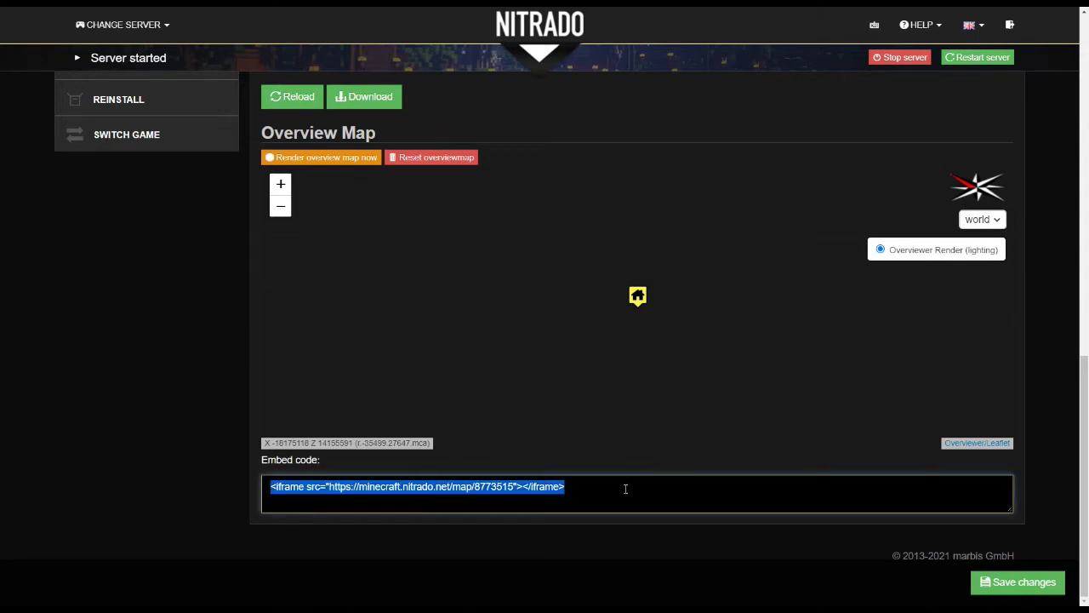
{"action": "left_click", "coordinate": [143, 377]}
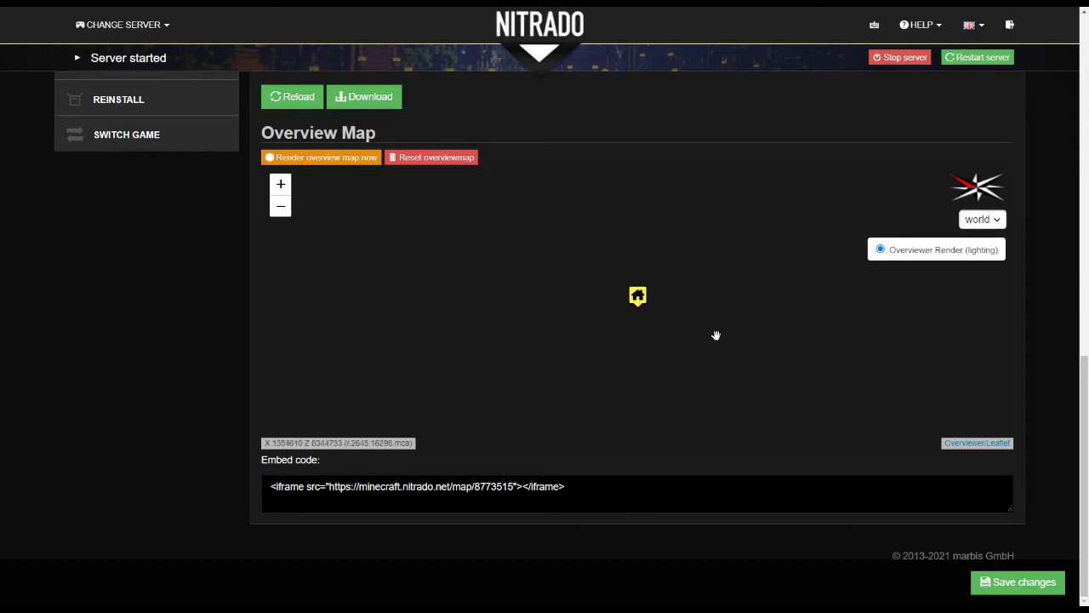
Explore the rendered world in the embedded overview map, from the spawn marker out to the far ends of the explored terrain
{"action": "mouse_move", "coordinate": [643, 305]}
{"action": "left_mouse_down"}
{"action": "mouse_move", "coordinate": [630, 361]}
{"action": "mouse_move", "coordinate": [677, 344]}
{"action": "left_mouse_up"}
{"action": "scroll", "coordinate": [676, 345], "scroll_direction": "up", "scroll_amount": 1}
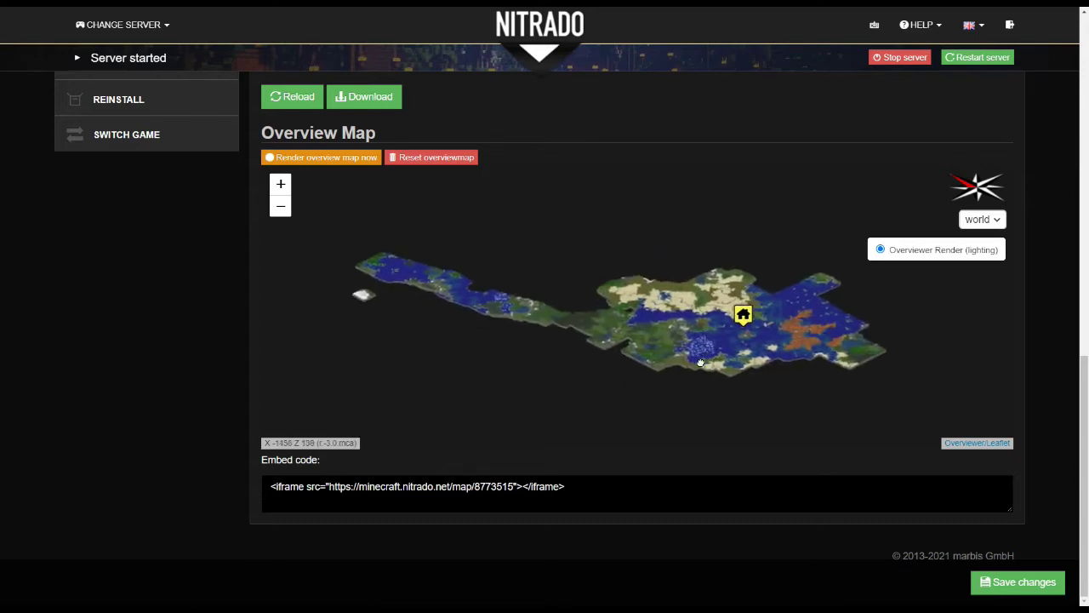
{"action": "scroll", "coordinate": [697, 334], "scroll_direction": "up", "scroll_amount": 1}
{"action": "left_click_drag", "start_coordinate": [714, 365], "coordinate": [642, 355]}
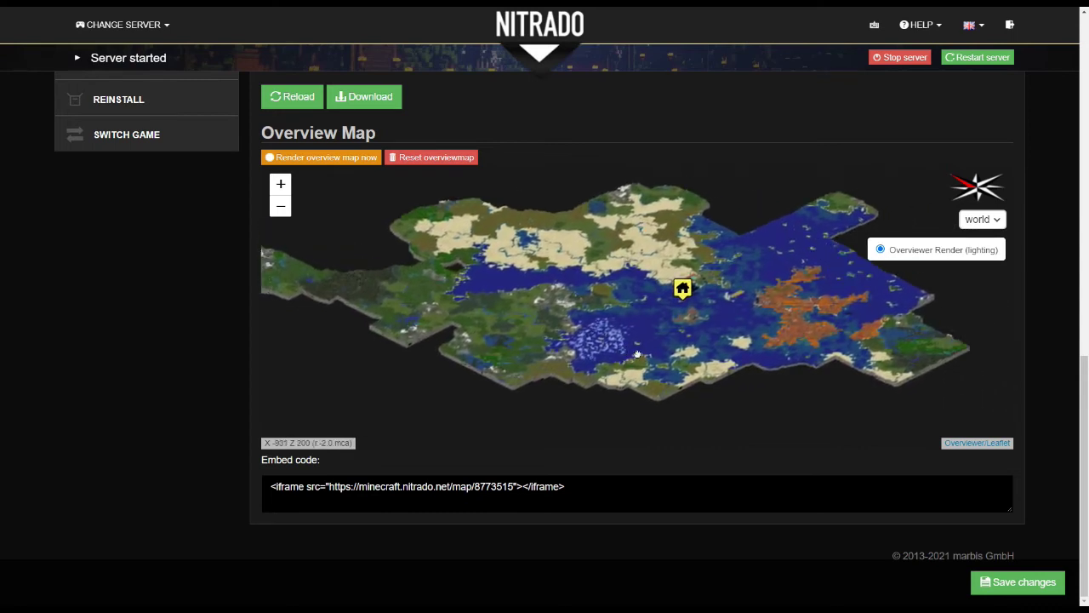
{"action": "scroll", "coordinate": [678, 347], "scroll_direction": "up", "scroll_amount": 1}
{"action": "scroll", "coordinate": [679, 347], "scroll_direction": "down", "scroll_amount": 1}
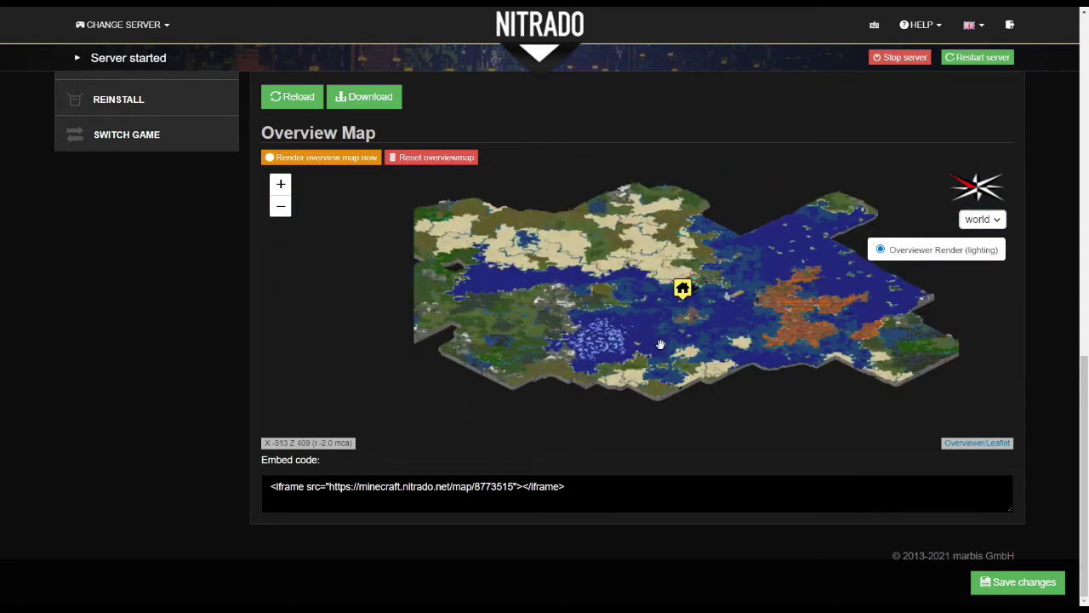
{"action": "left_click_drag", "start_coordinate": [625, 331], "coordinate": [723, 353]}
{"action": "scroll", "coordinate": [708, 331], "scroll_direction": "up", "scroll_amount": 1}
{"action": "scroll", "coordinate": [460, 295], "scroll_direction": "down", "scroll_amount": 1}
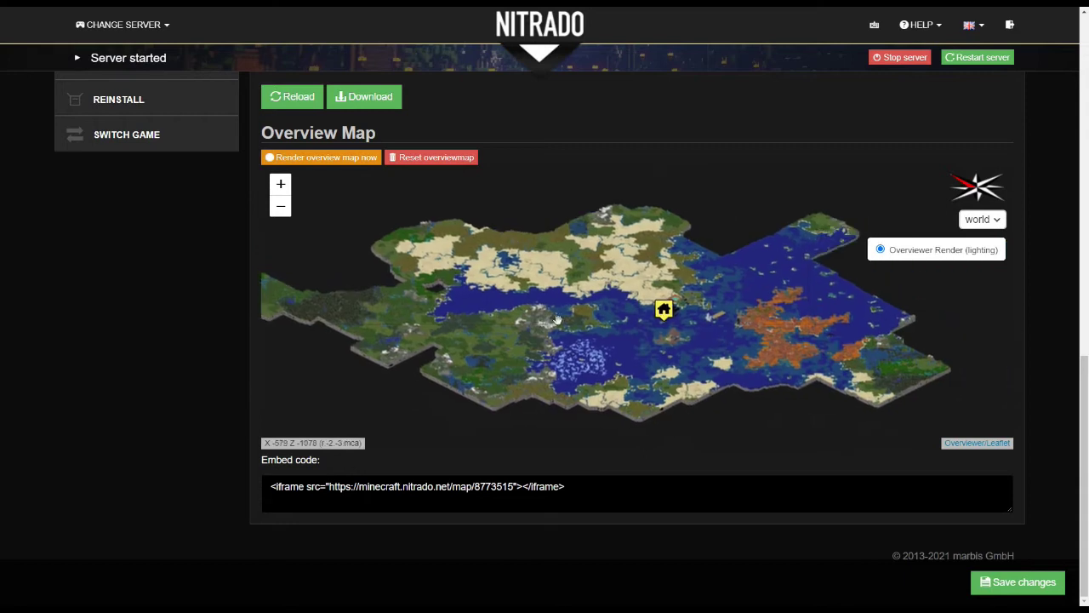
{"action": "scroll", "coordinate": [426, 292], "scroll_direction": "down", "scroll_amount": 1}
{"action": "left_click_drag", "start_coordinate": [426, 292], "coordinate": [649, 305]}
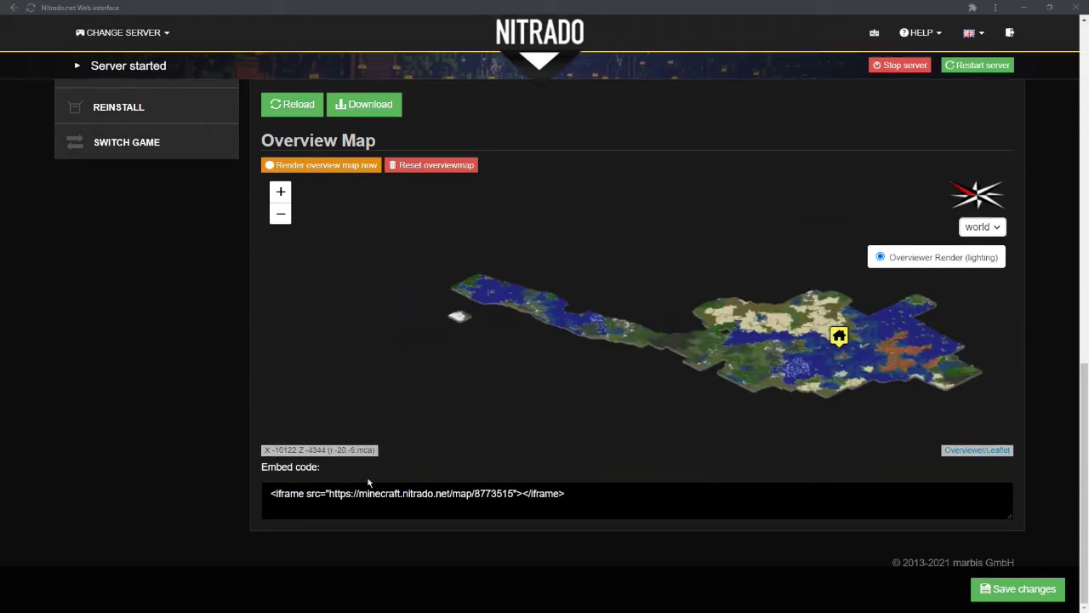
Select only the map's web address inside the iframe embed code
{"action": "left_click", "coordinate": [604, 497]}
{"action": "left_click_drag", "start_coordinate": [555, 494], "coordinate": [262, 491]}
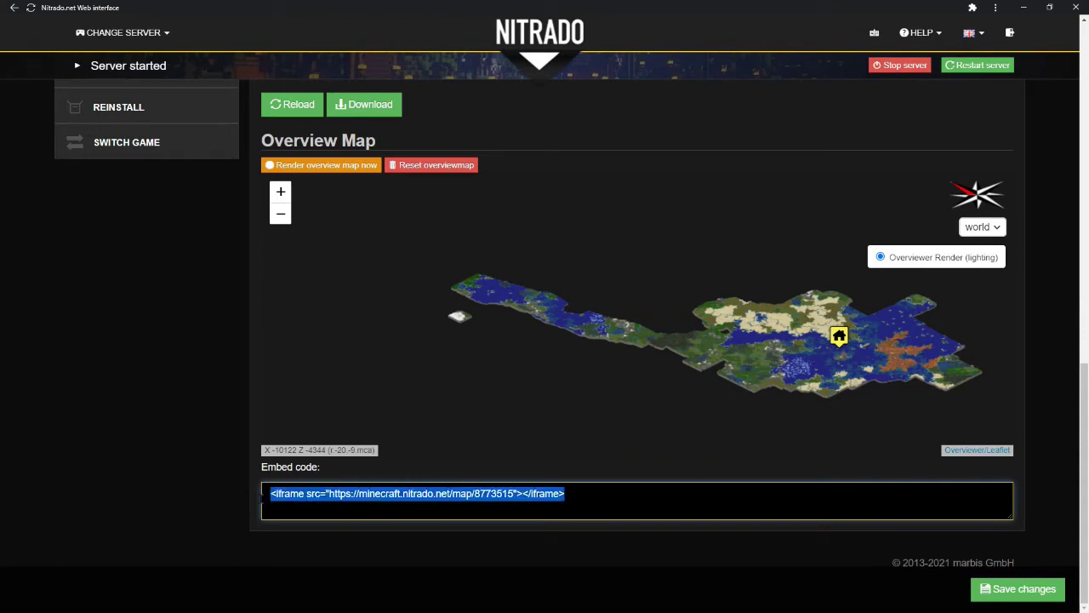
{"action": "left_click", "coordinate": [366, 491]}
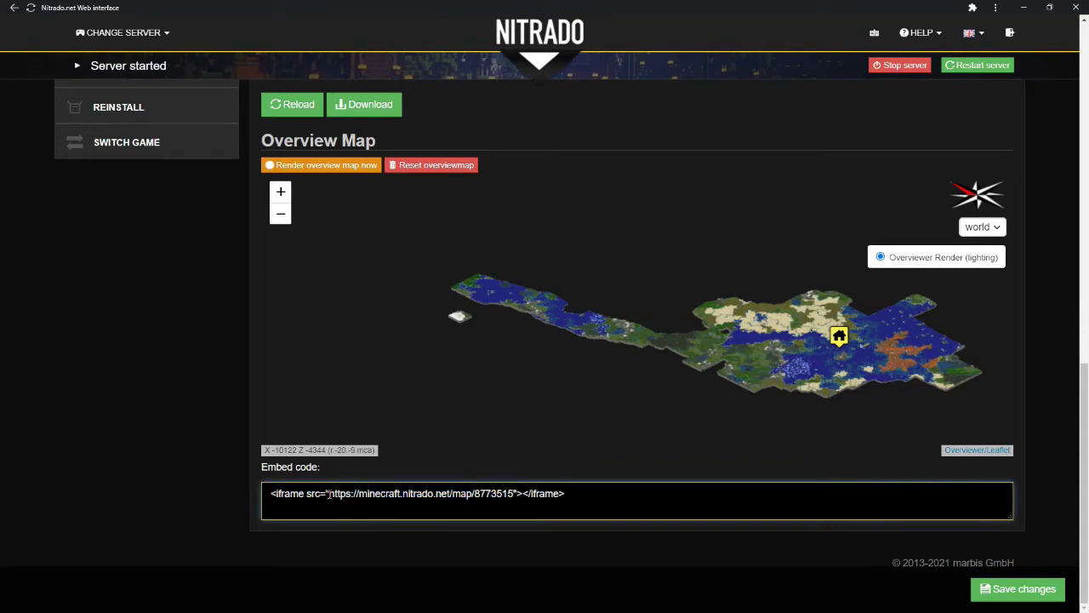
{"action": "left_click_drag", "start_coordinate": [328, 494], "coordinate": [512, 501]}
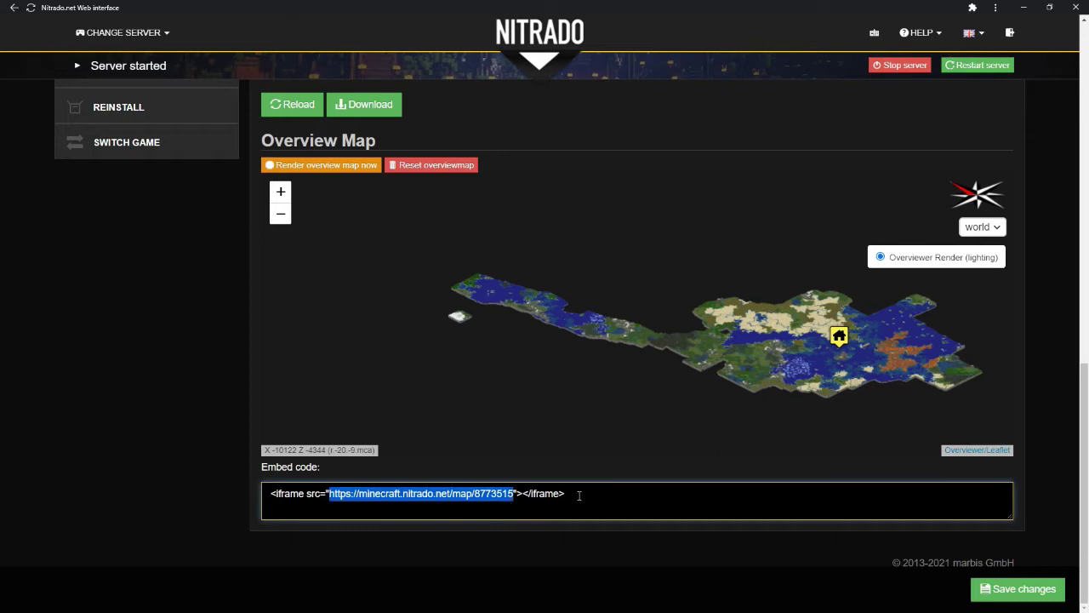
Switch to the full-page overview map in the browser, examine the whole rendered world, and return to the Nitrado web interface
{"action": "key", "text": "alt+Tab"}
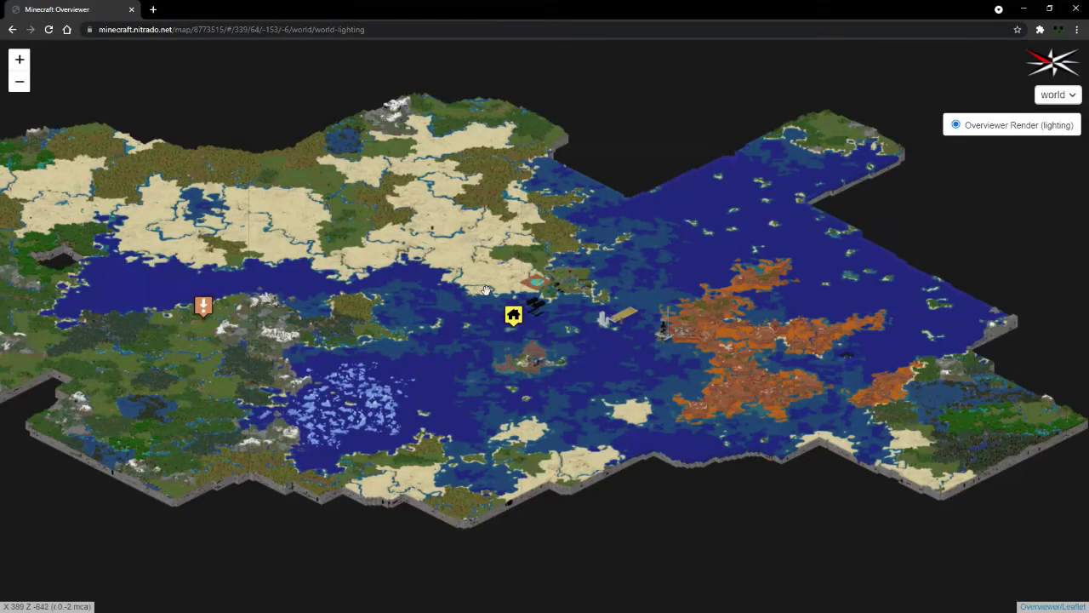
{"action": "scroll", "coordinate": [486, 273], "scroll_direction": "down", "scroll_amount": 1}
{"action": "left_click_drag", "start_coordinate": [364, 282], "coordinate": [684, 335]}
{"action": "key", "text": "alt+Tab"}
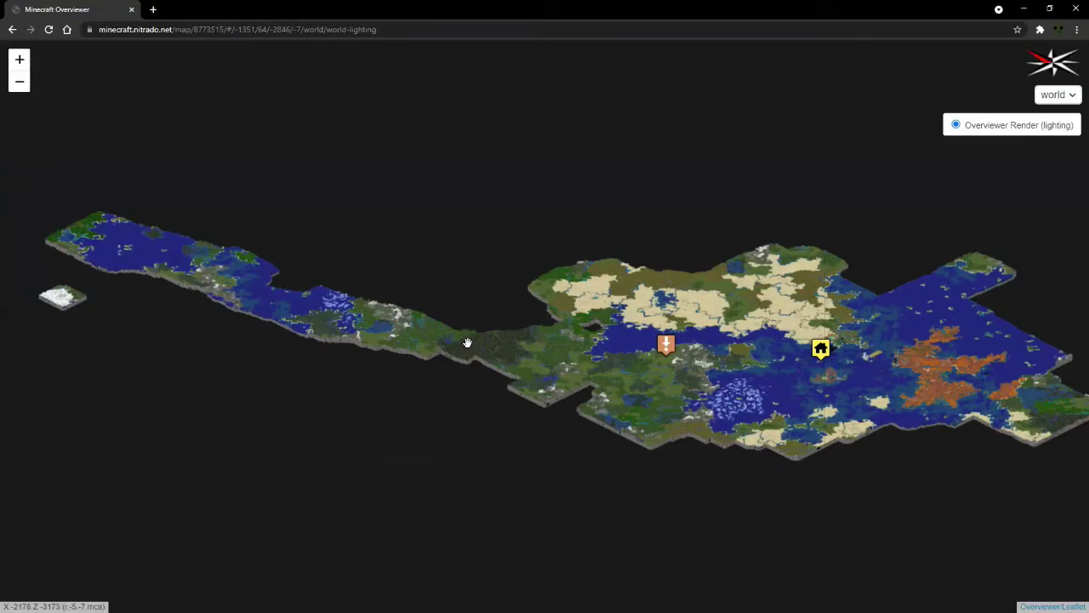
{"action": "key", "text": "alt+Tab"}
{"action": "left_click_drag", "start_coordinate": [464, 341], "coordinate": [492, 344]}
{"action": "key", "text": "alt+Tab"}
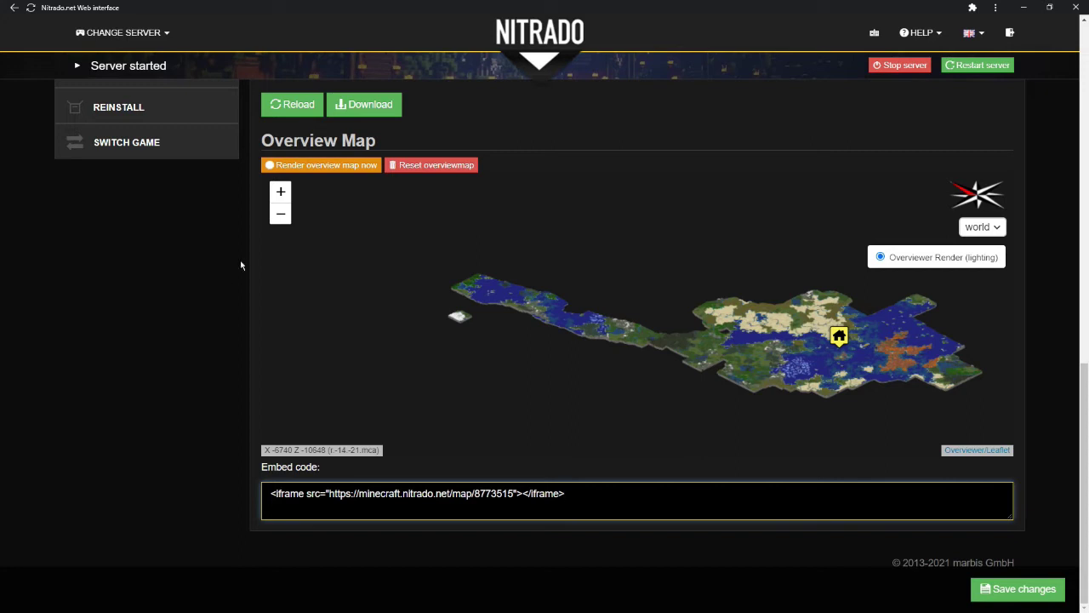
{"action": "scroll", "coordinate": [248, 258], "scroll_direction": "up", "scroll_amount": 2}
{"action": "scroll", "coordinate": [247, 258], "scroll_direction": "down", "scroll_amount": 1}
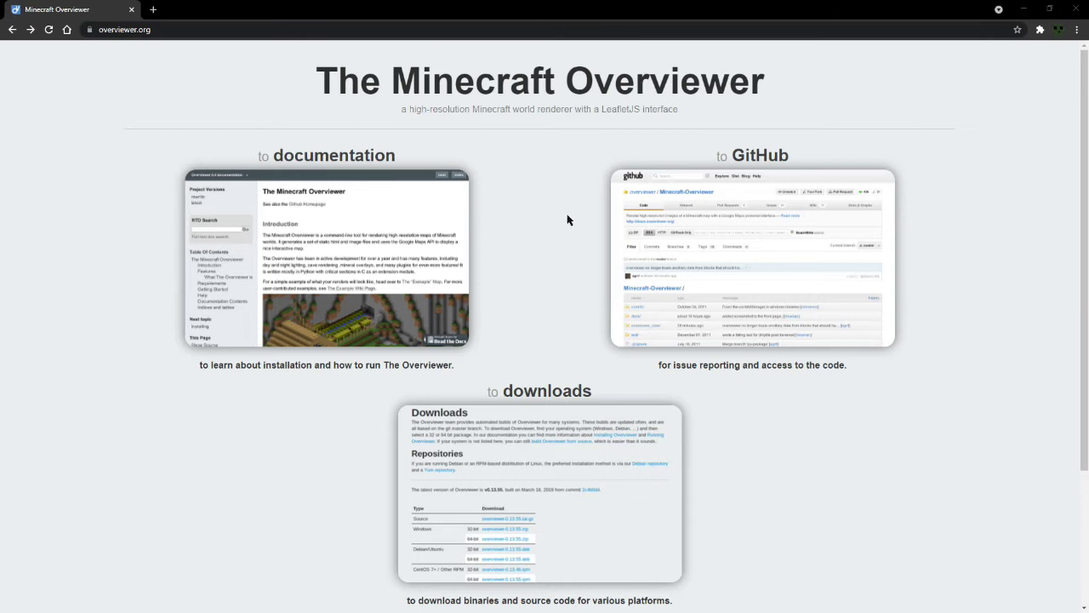
Download the Windows package overviewer-0.16.39.zip from the Overviewer website and extract it in the Downloads folder
{"action": "left_click", "coordinate": [547, 493]}
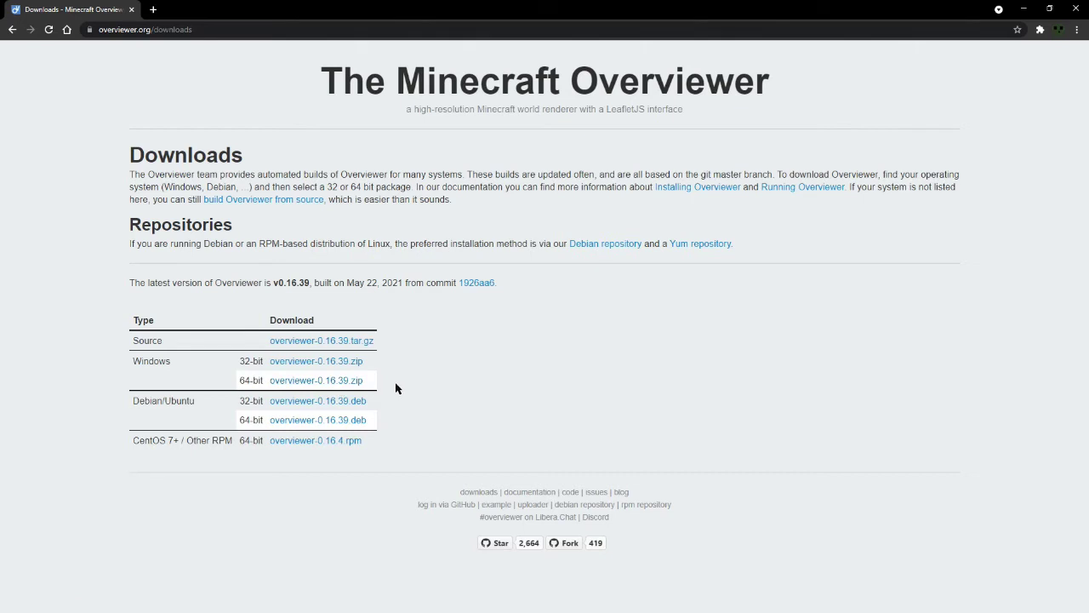
{"action": "left_click", "coordinate": [272, 364]}
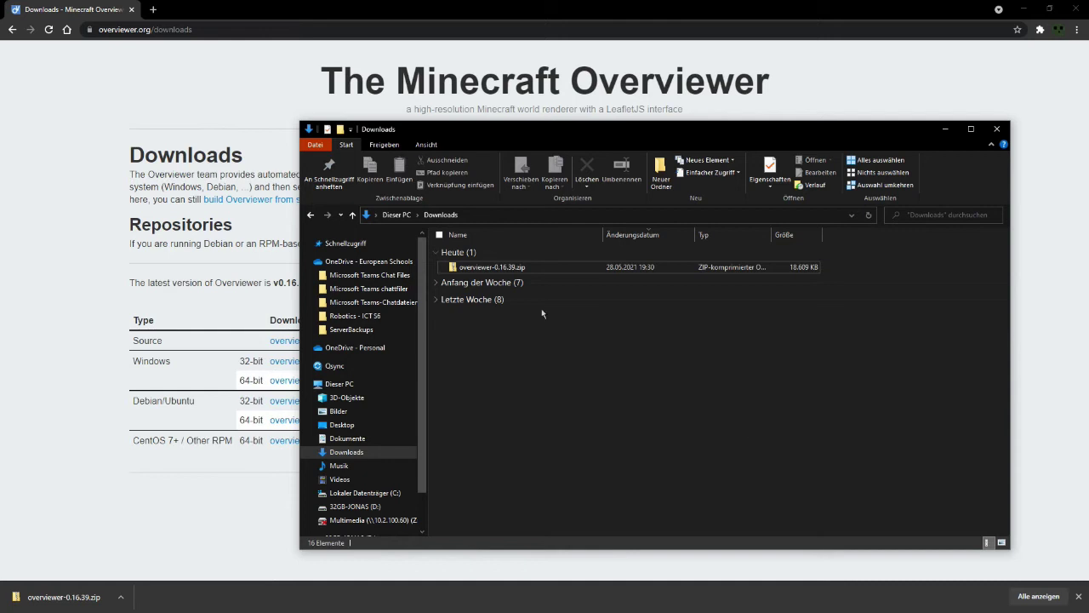
{"action": "left_click", "coordinate": [513, 271]}
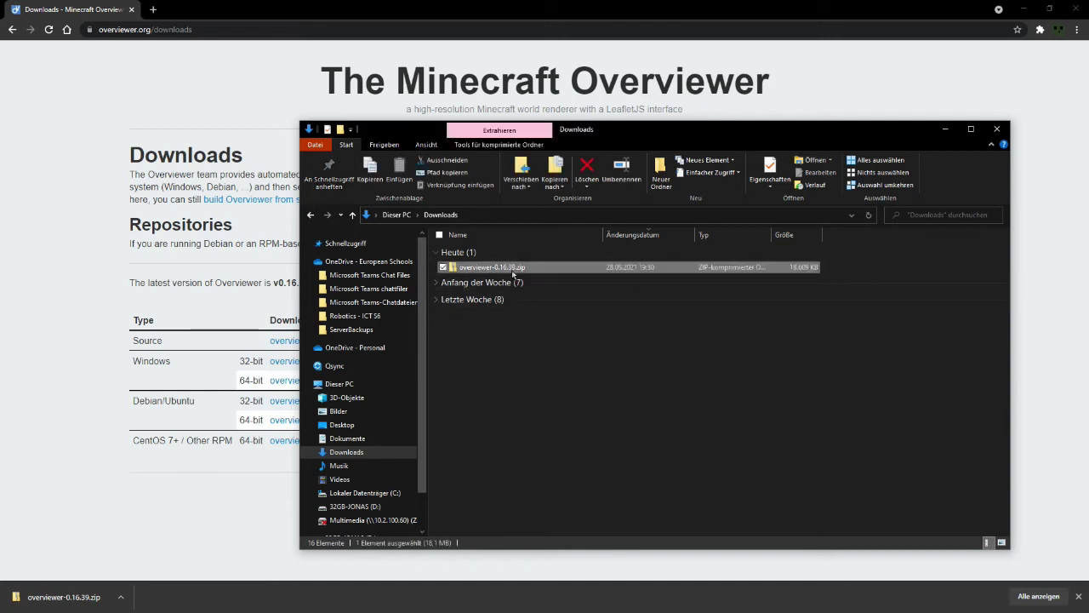
{"action": "right_click", "coordinate": [511, 271]}
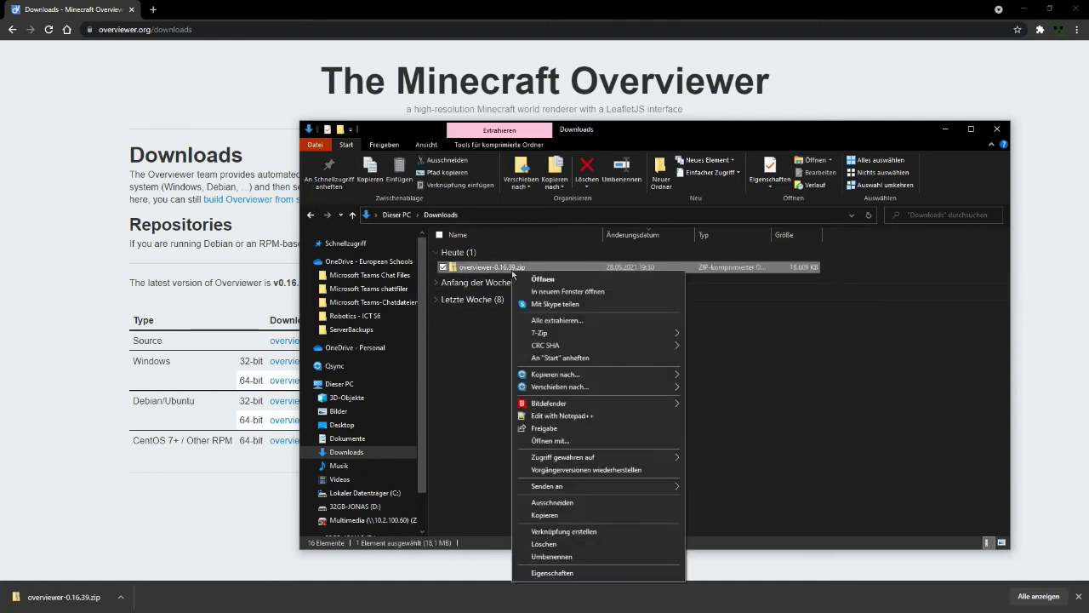
{"action": "left_click", "coordinate": [591, 322]}
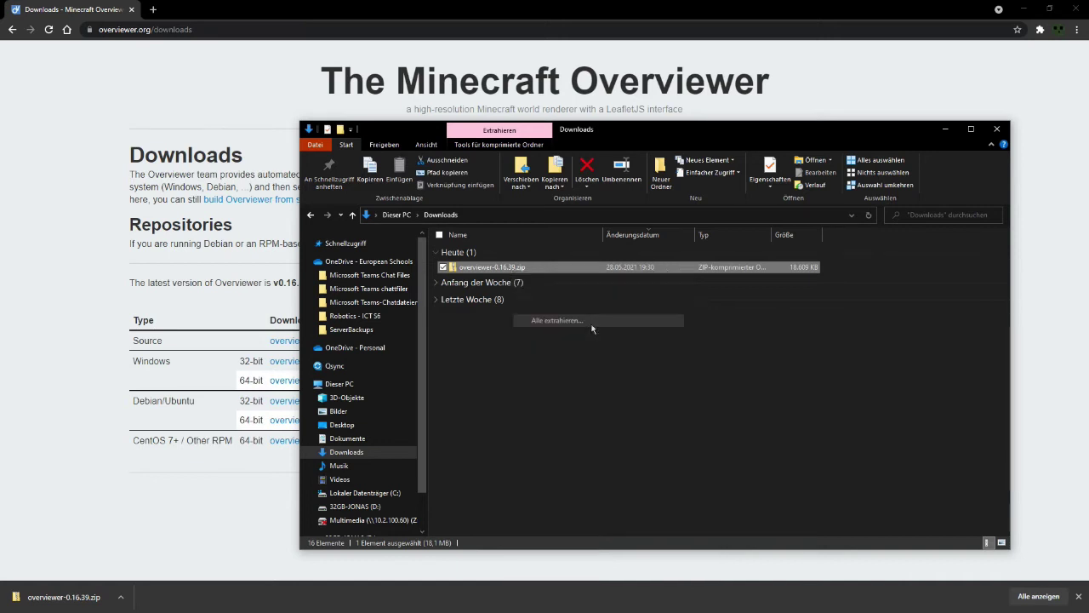
{"action": "key", "text": "Return"}
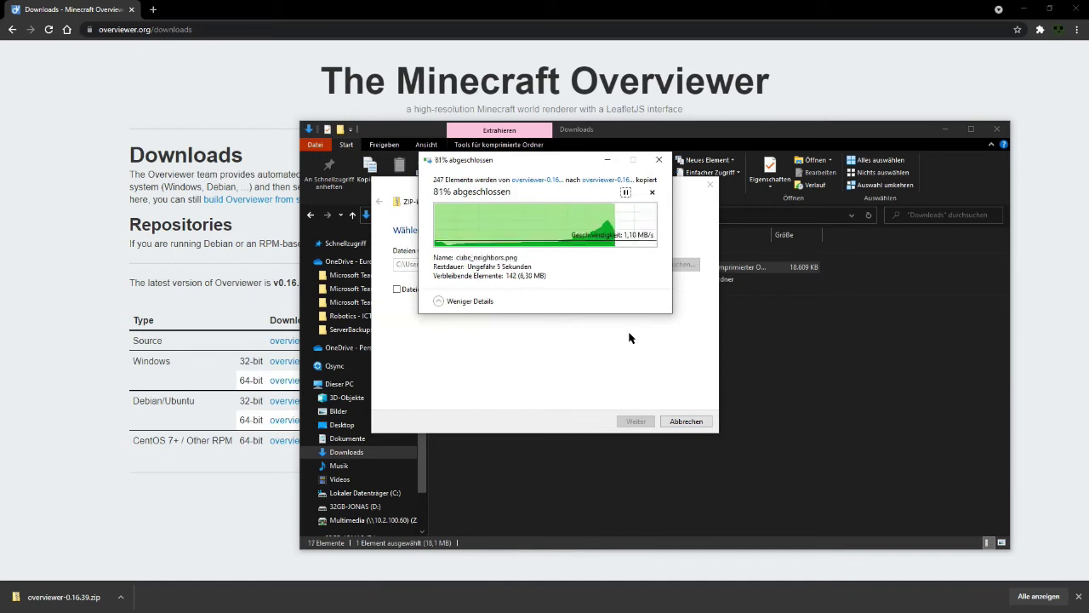
{"action": "left_click", "coordinate": [630, 338]}
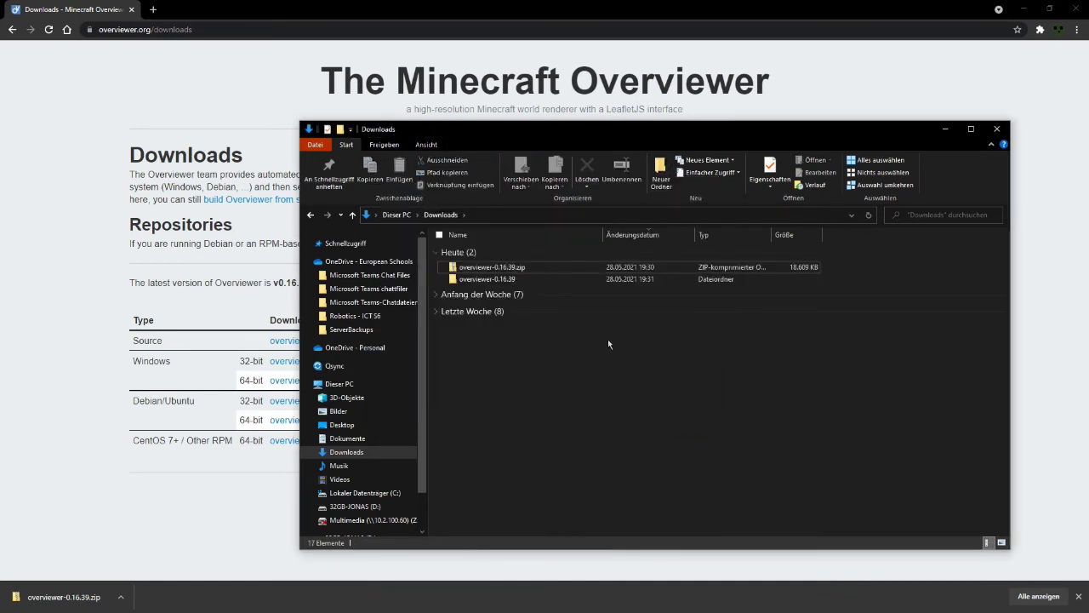
Go into the inner overviewer-0.16.39 folder of the extracted package and copy its address as text
{"action": "double_click", "coordinate": [547, 281]}
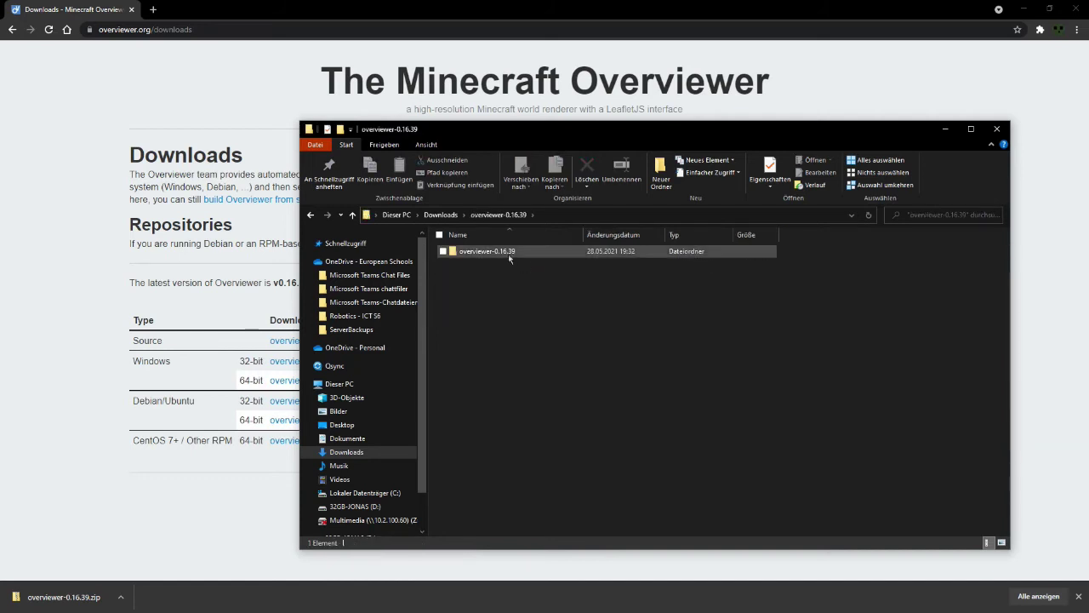
{"action": "double_click", "coordinate": [508, 254]}
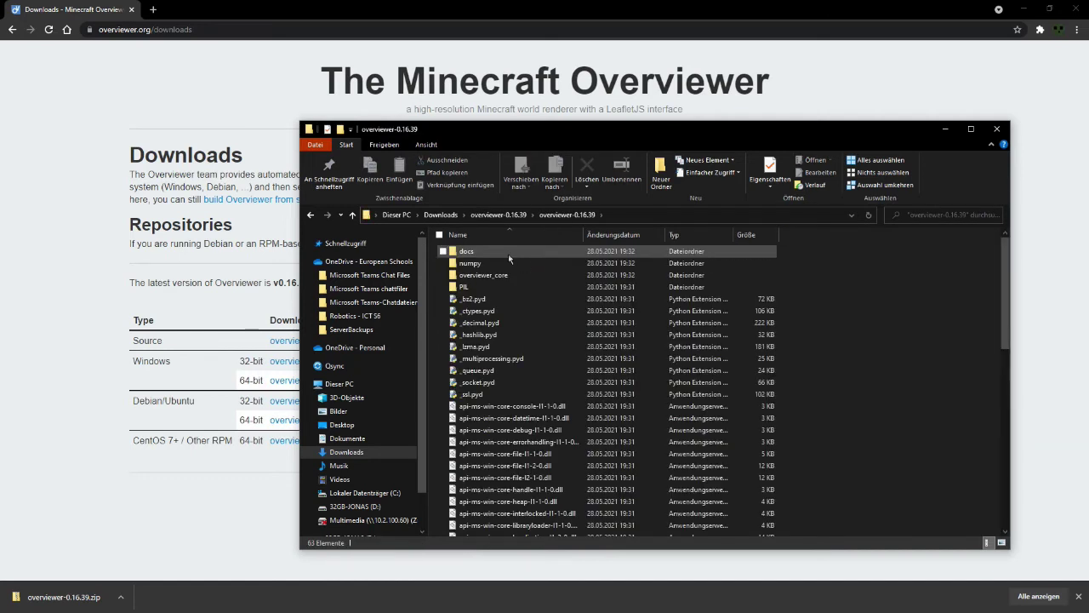
{"action": "right_click", "coordinate": [670, 215]}
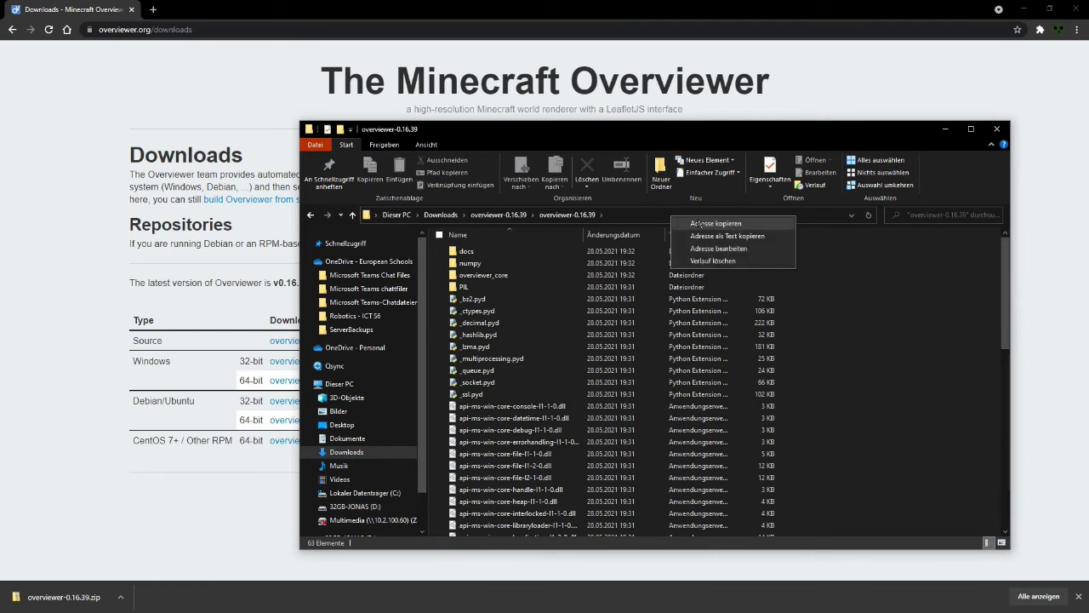
{"action": "left_click", "coordinate": [727, 236]}
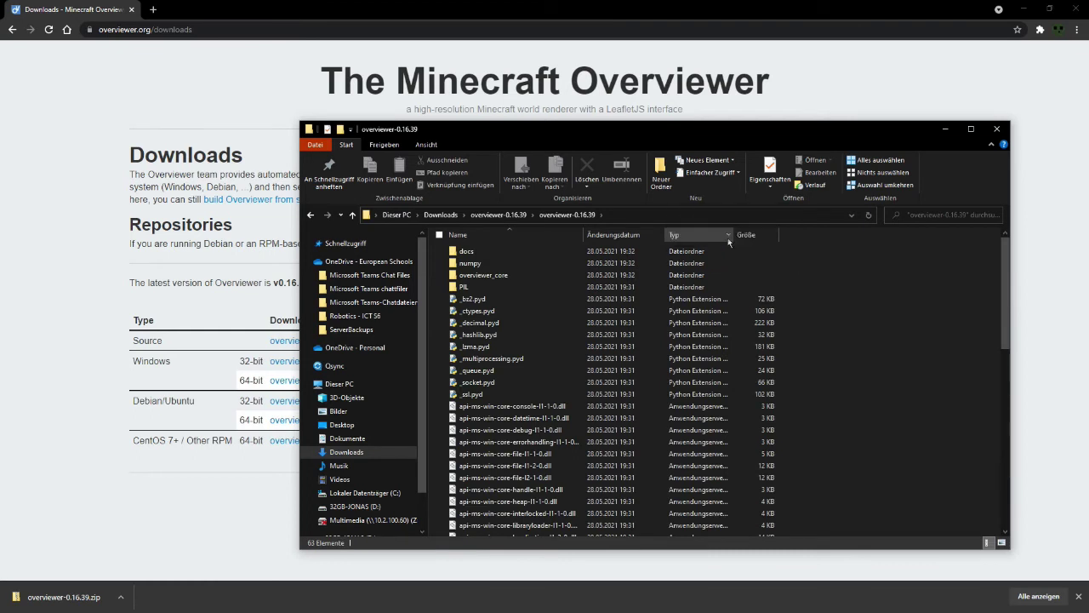
Open a Command Prompt window by running cmd
{"action": "key", "text": "super"}
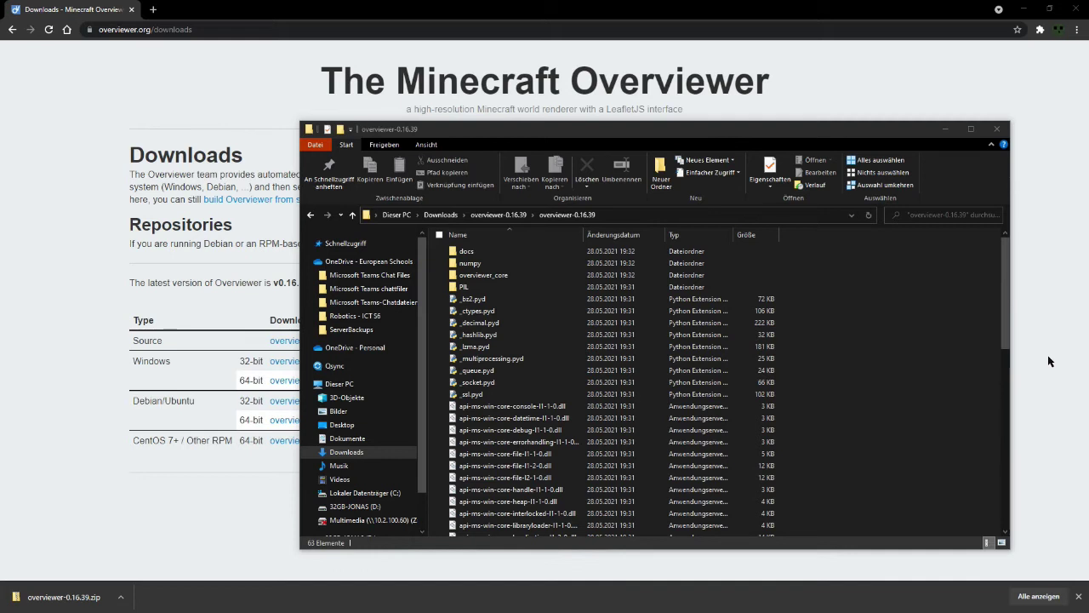
{"action": "key", "text": "super+r"}
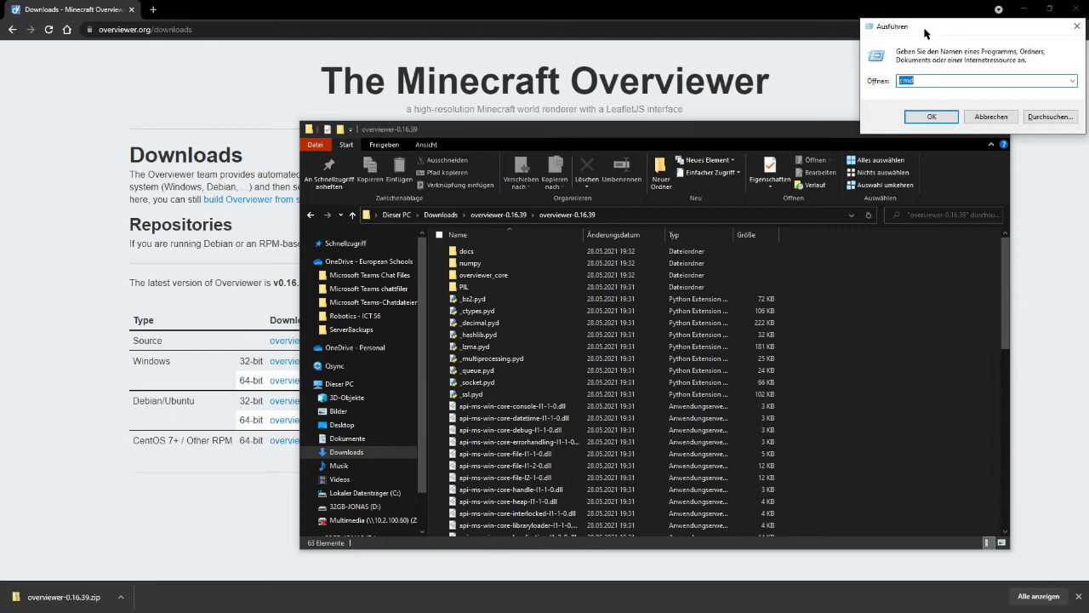
{"action": "left_click_drag", "start_coordinate": [927, 32], "coordinate": [91, 480]}
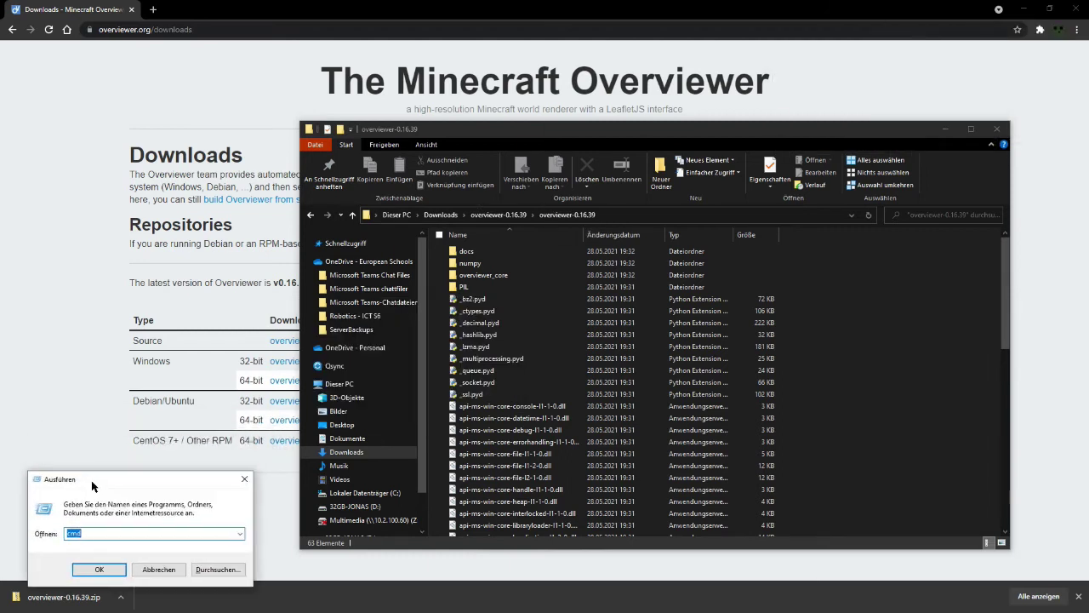
{"action": "left_click", "coordinate": [104, 530]}
{"action": "key", "text": "Return"}
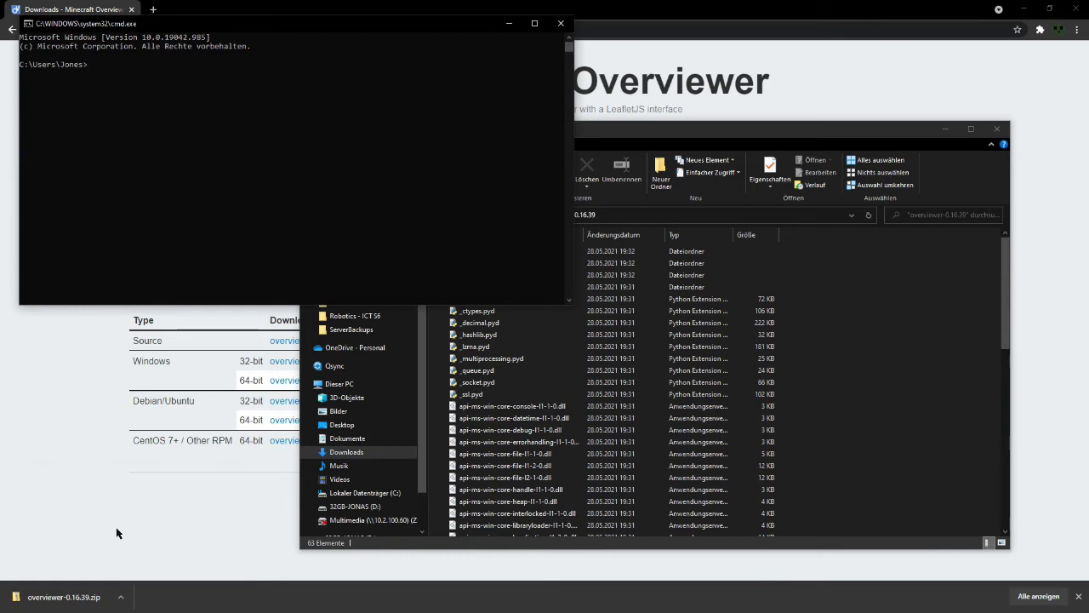
Change the Command Prompt's directory with cd to the copied path of the inner overviewer-0.16.39 folder in Downloads
{"action": "mouse_move", "coordinate": [117, 28]}
{"action": "left_mouse_down"}
{"action": "mouse_move", "coordinate": [130, 30]}
{"action": "mouse_move", "coordinate": [121, 33]}
{"action": "left_mouse_up"}
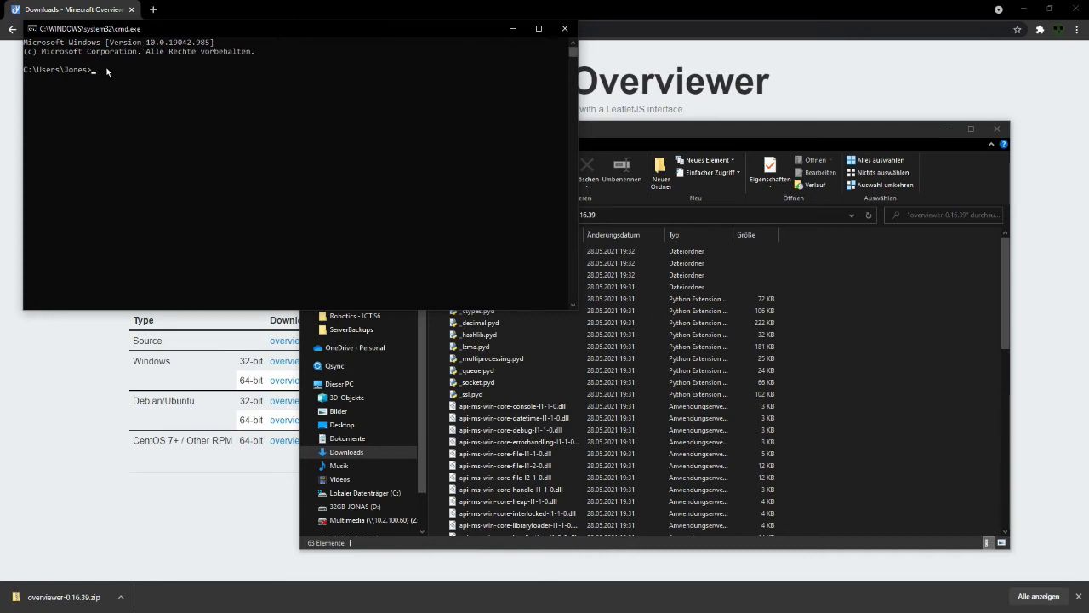
{"action": "type", "text": "cd"}
{"action": "type", "text": "C:\\Users\\Jones\\Downloads\\overviewer-0.16.39\\overviewer-0.16.39"}
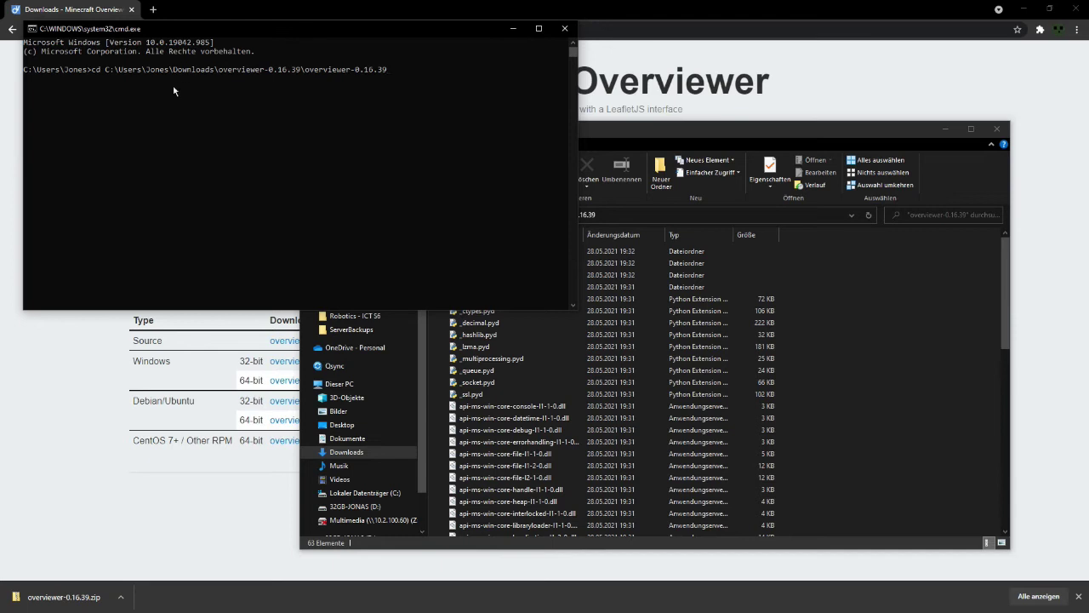
{"action": "left_click", "coordinate": [611, 204]}
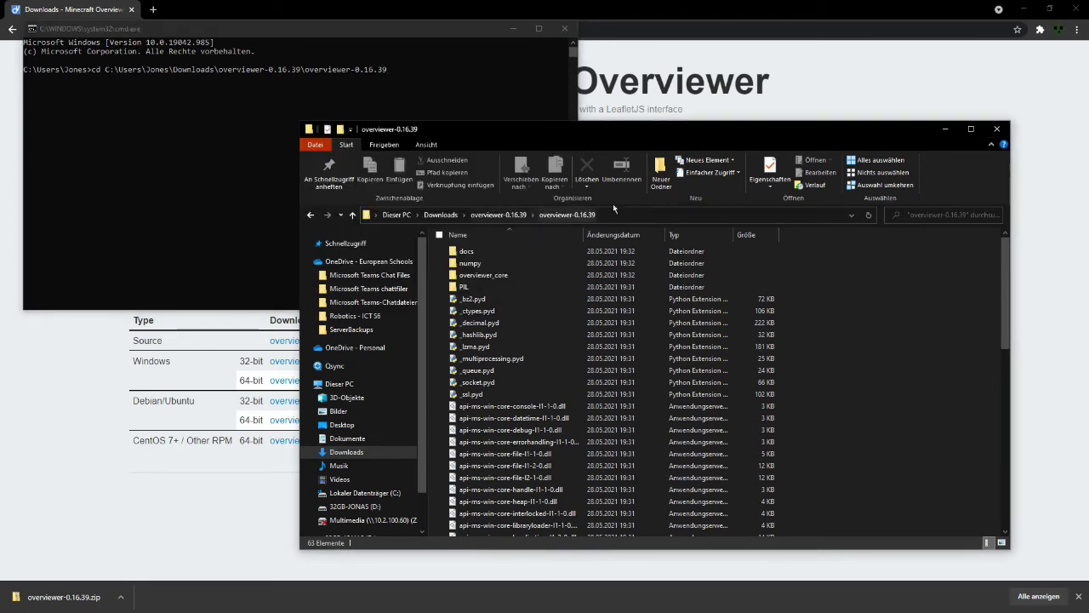
{"action": "left_click", "coordinate": [412, 72]}
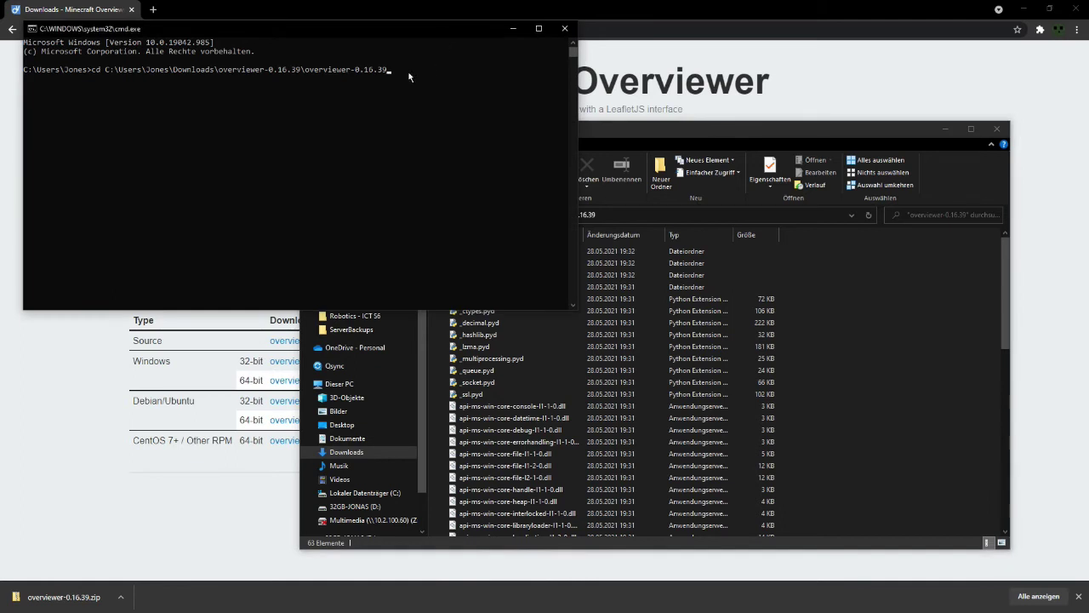
{"action": "key", "text": "Return"}
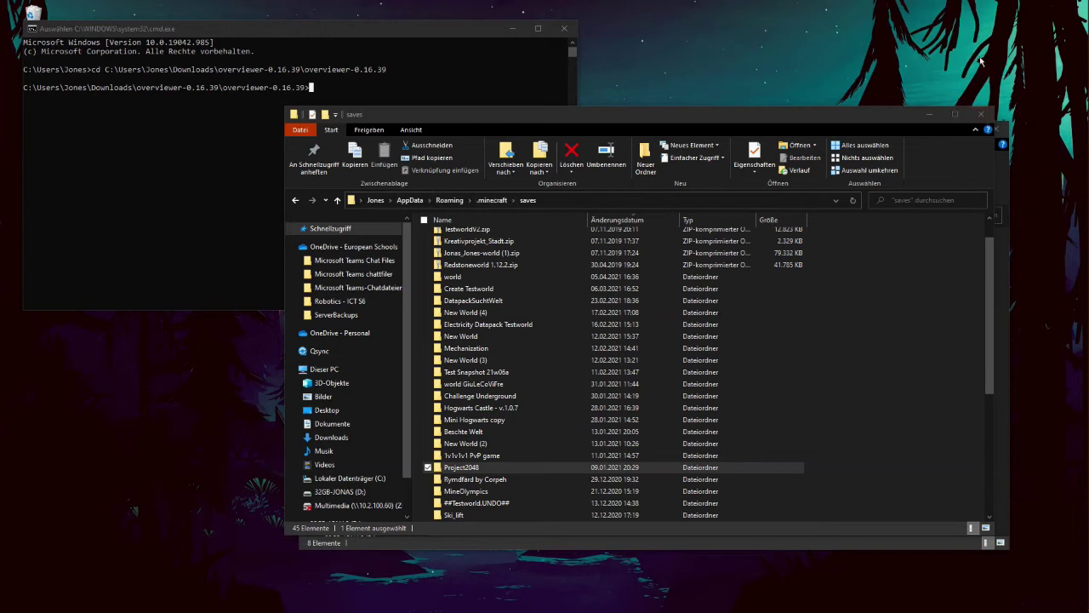
Open %appdata% through the Run dialog and go to the Project2048 world folder inside .minecraft\saves
{"action": "key", "text": "super+r"}
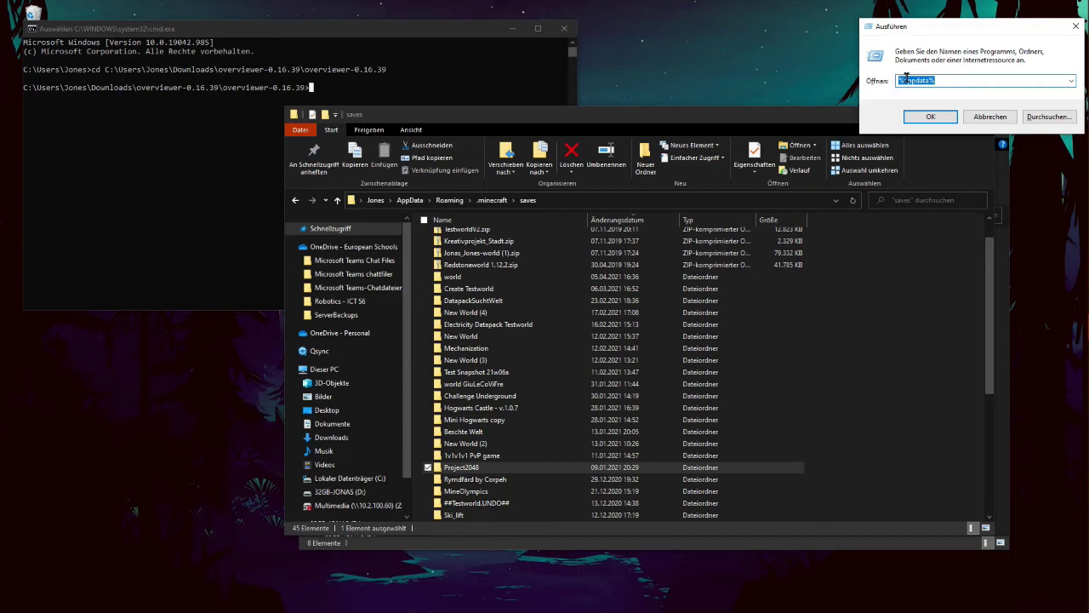
{"action": "left_click", "coordinate": [941, 80]}
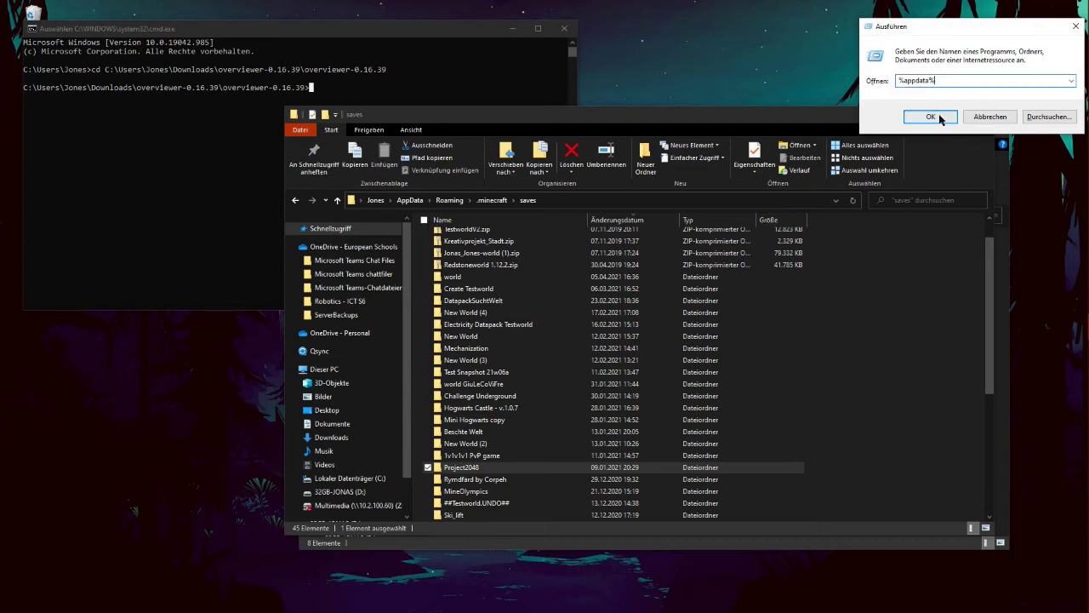
{"action": "left_click", "coordinate": [931, 117]}
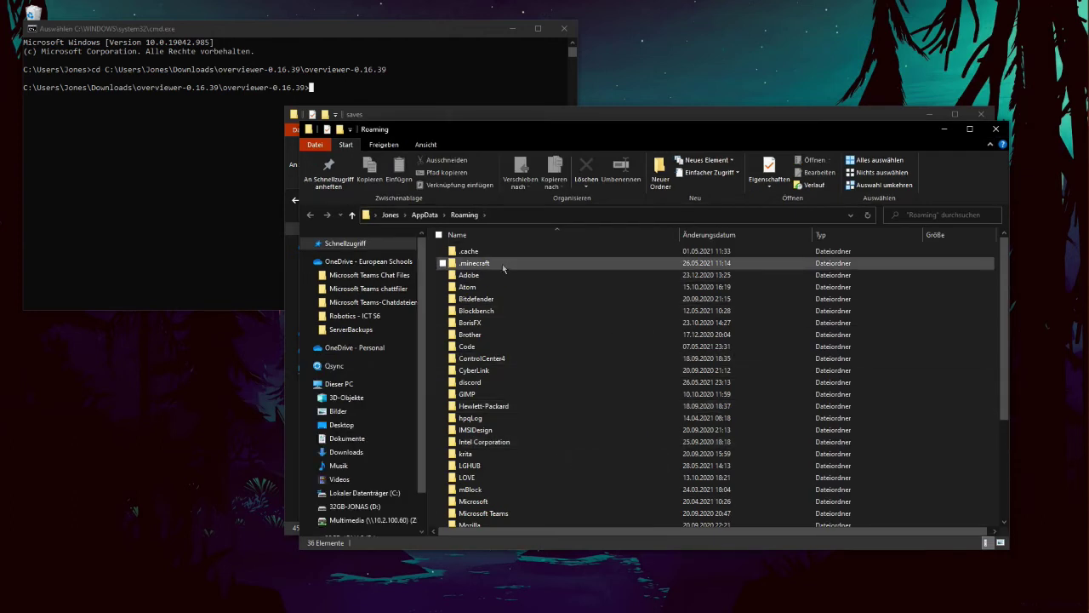
{"action": "left_click", "coordinate": [502, 266]}
{"action": "double_click", "coordinate": [502, 265]}
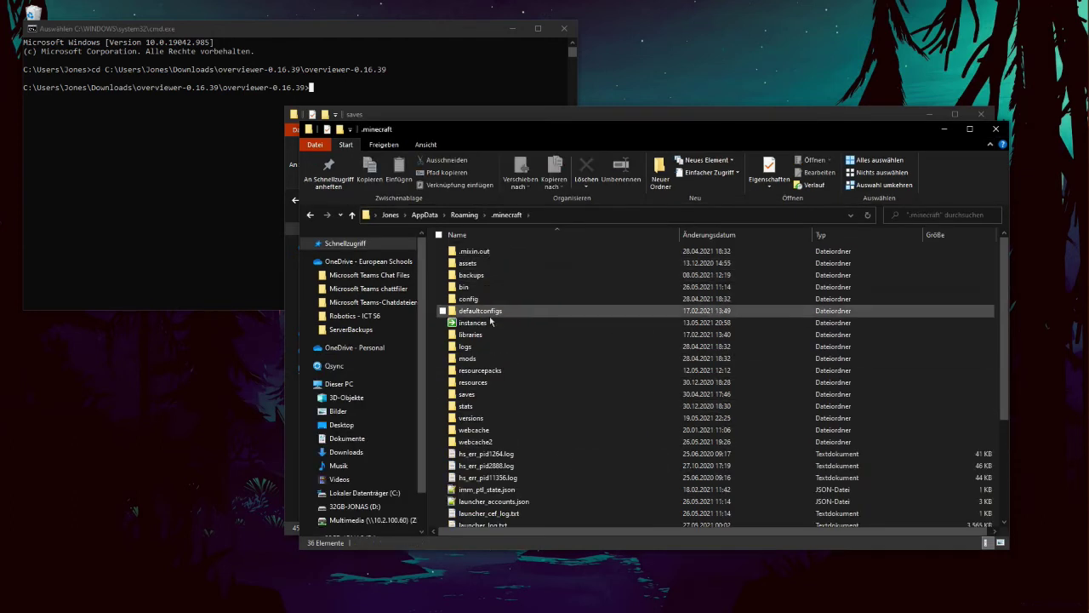
{"action": "double_click", "coordinate": [499, 397]}
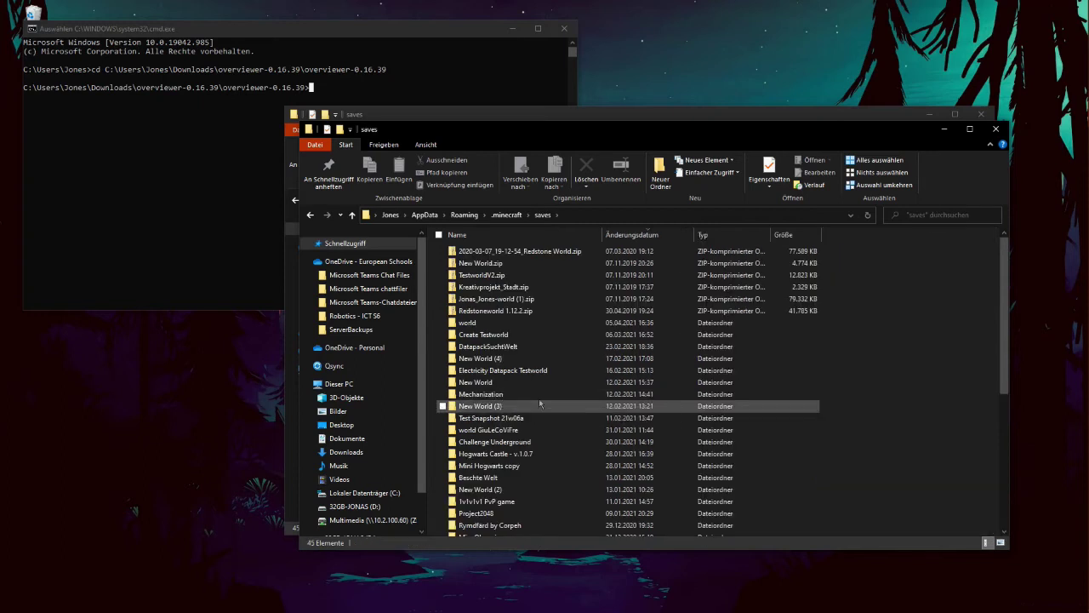
{"action": "left_click", "coordinate": [484, 515]}
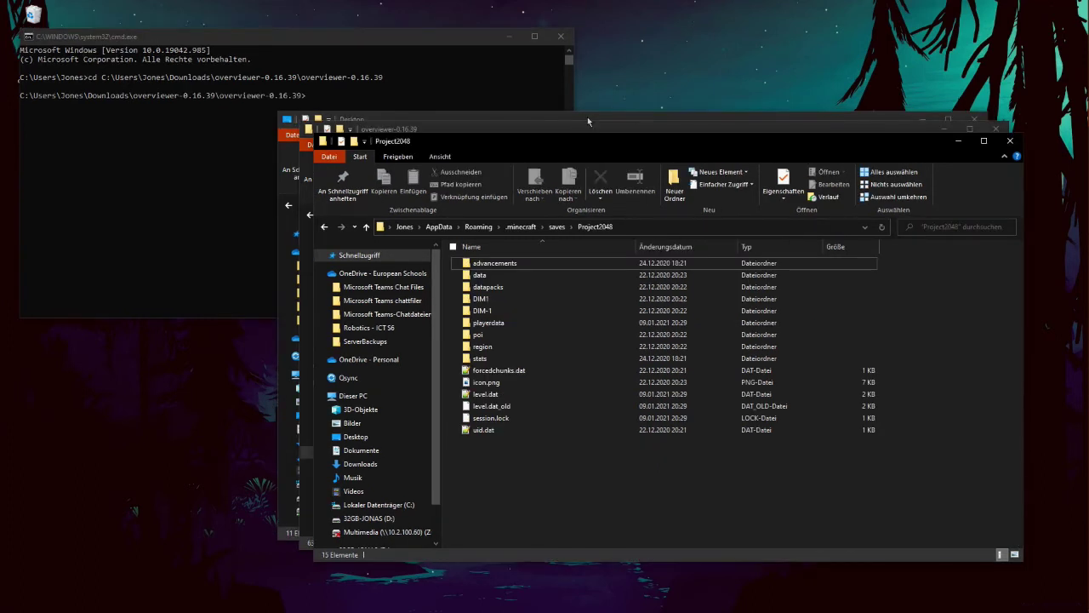
Copy the Project2048 folder's address as text and enter overviewer.exe followed by that path in quotation marks in the Command Prompt
{"action": "right_click", "coordinate": [653, 229]}
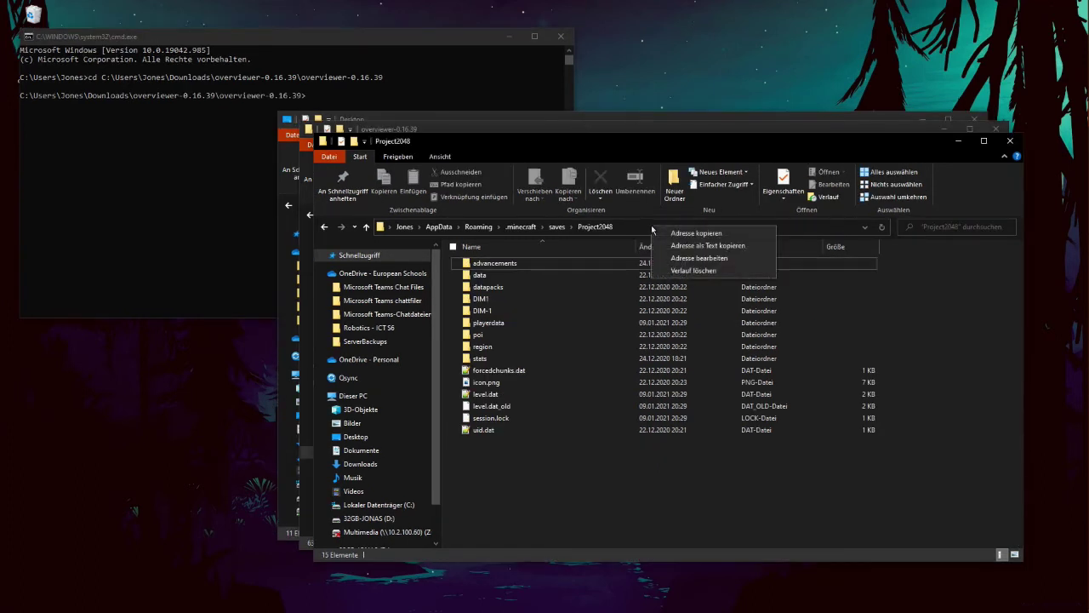
{"action": "left_click", "coordinate": [707, 245]}
{"action": "left_click", "coordinate": [420, 60]}
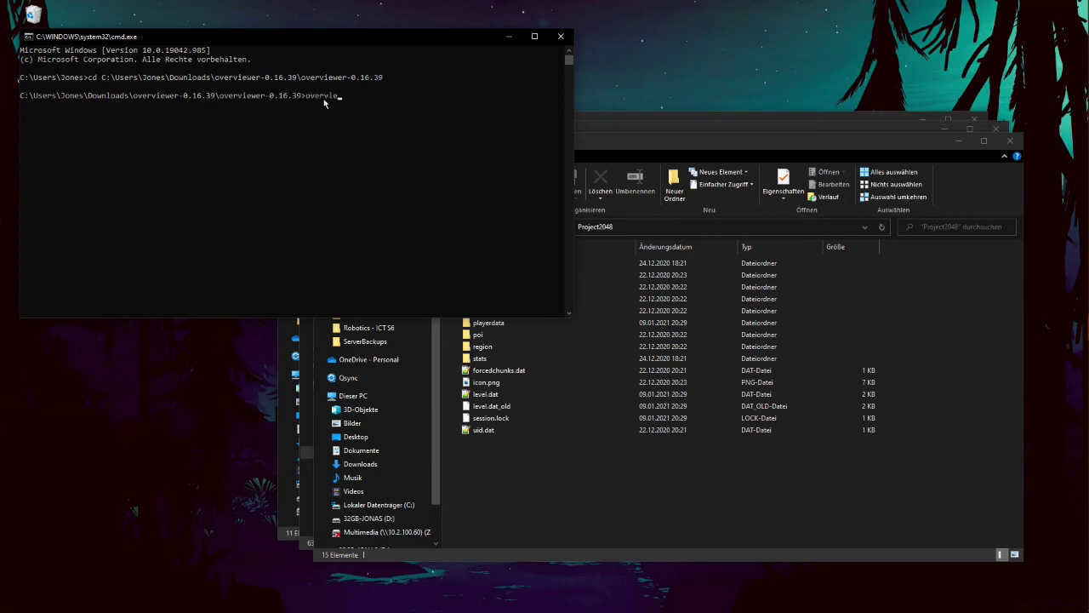
{"action": "type", "text": ".exe \""}
{"action": "type", "text": "C:\\Users\\Jones\\AppData\\Roaming\\.minecraft\\saves\\Project2048"}
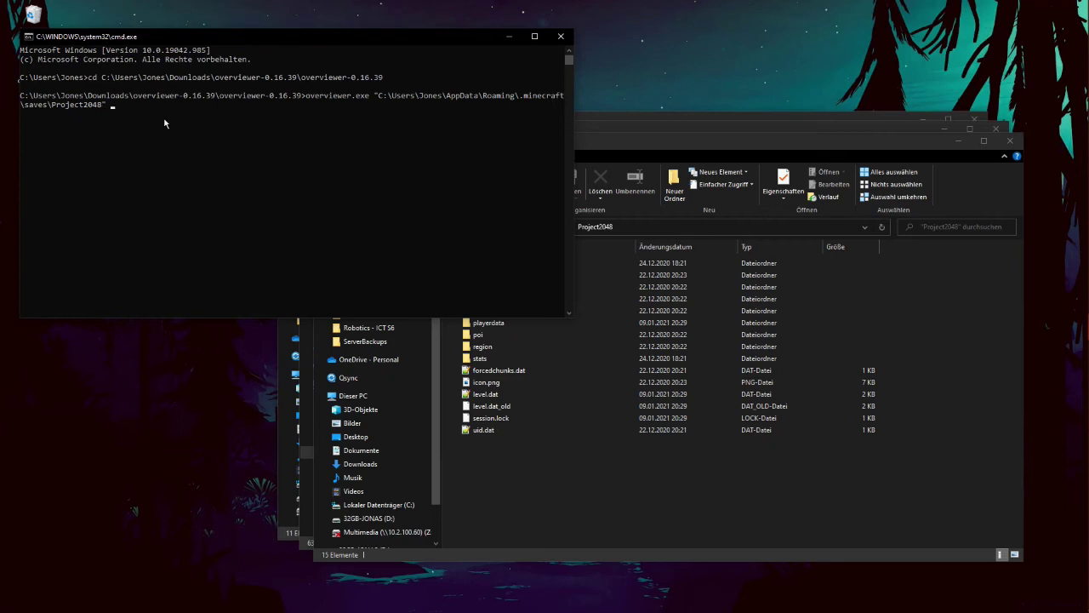
Create a new folder named overviewer on the desktop
{"action": "key", "text": "alt+Tab"}
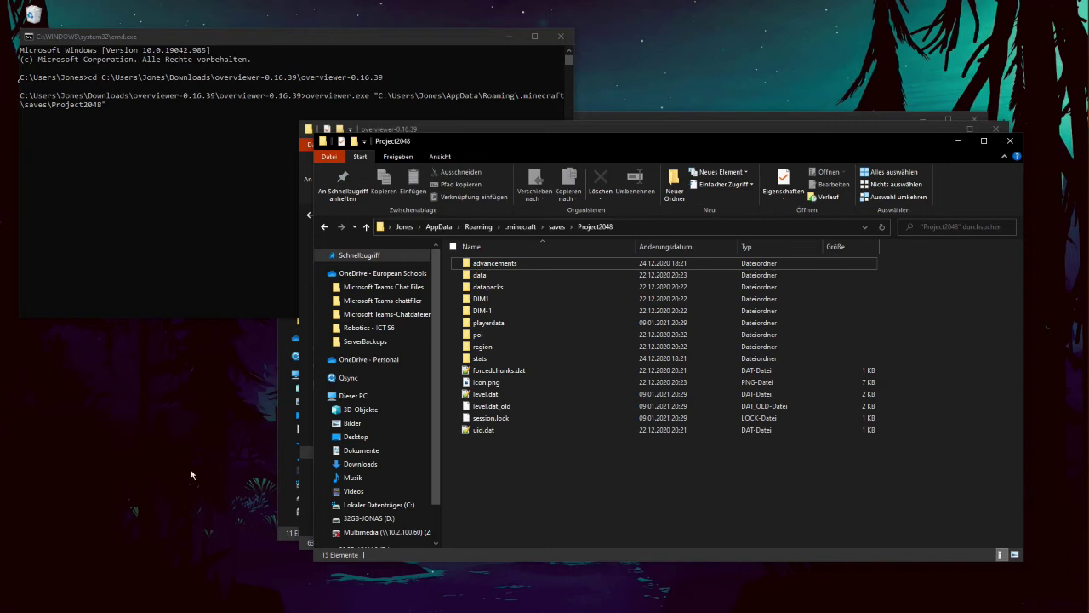
{"action": "right_click", "coordinate": [140, 434]}
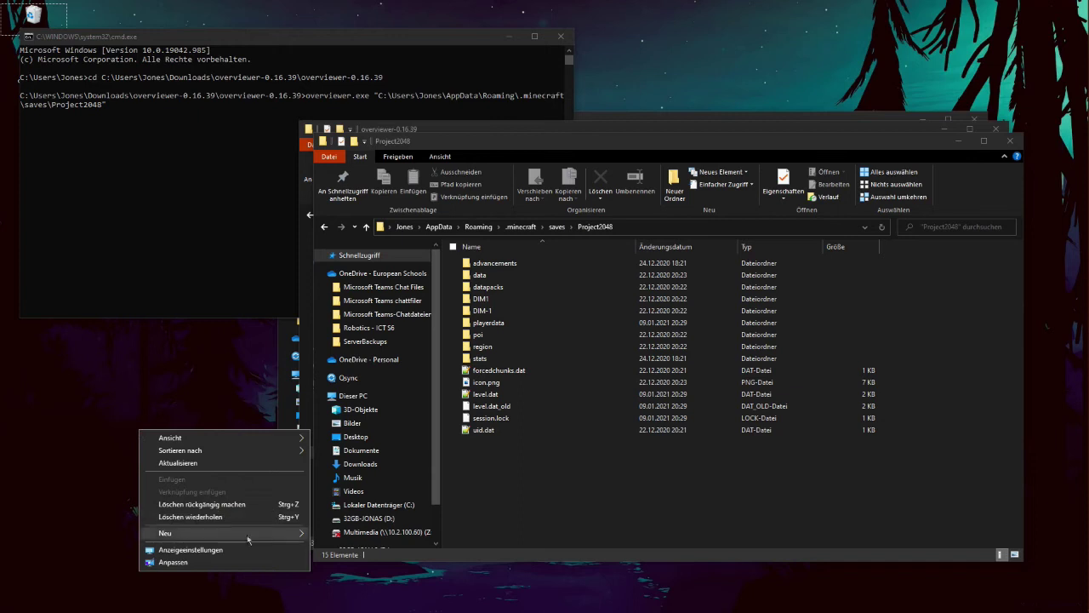
{"action": "mouse_move", "coordinate": [228, 532]}
{"action": "left_click", "coordinate": [392, 393]}
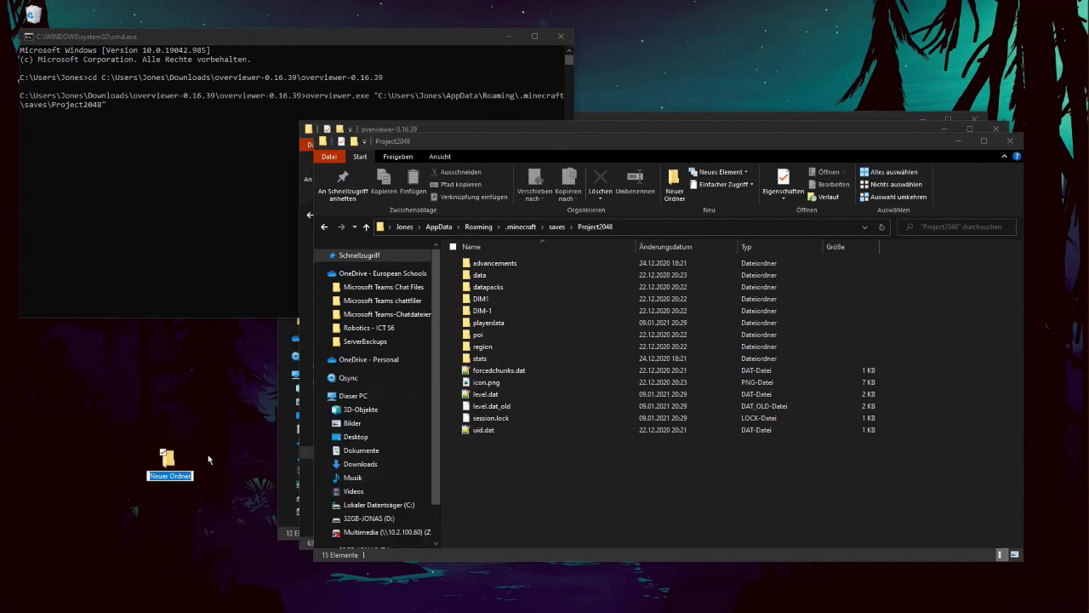
{"action": "type", "text": "overviewer"}
{"action": "key", "text": "Return"}
Add the desktop overviewer folder's copied address to the command as the output path and run the render
{"action": "double_click", "coordinate": [102, 464]}
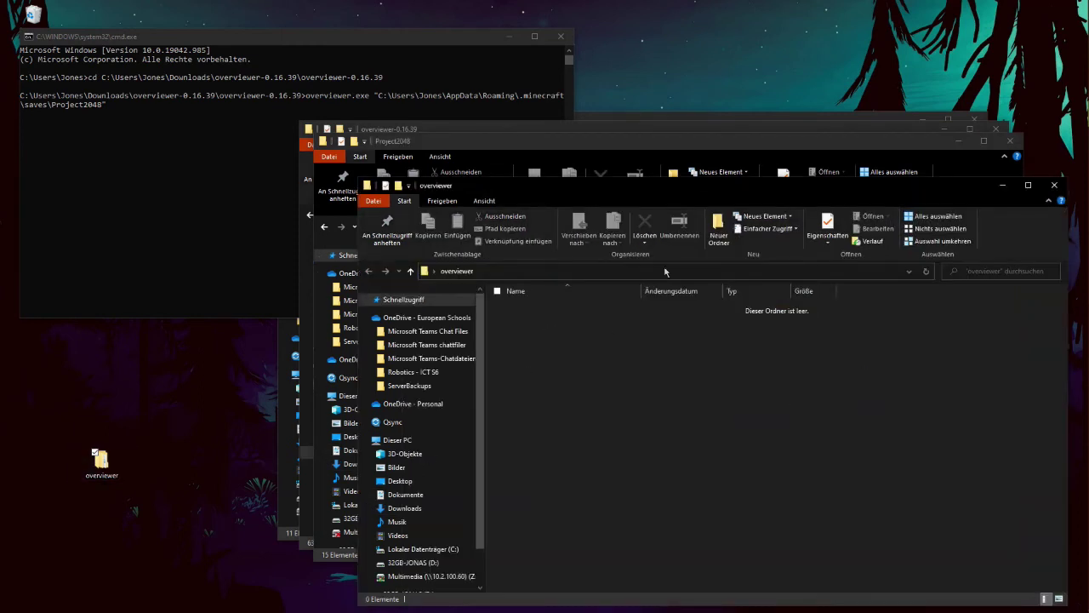
{"action": "right_click", "coordinate": [664, 271]}
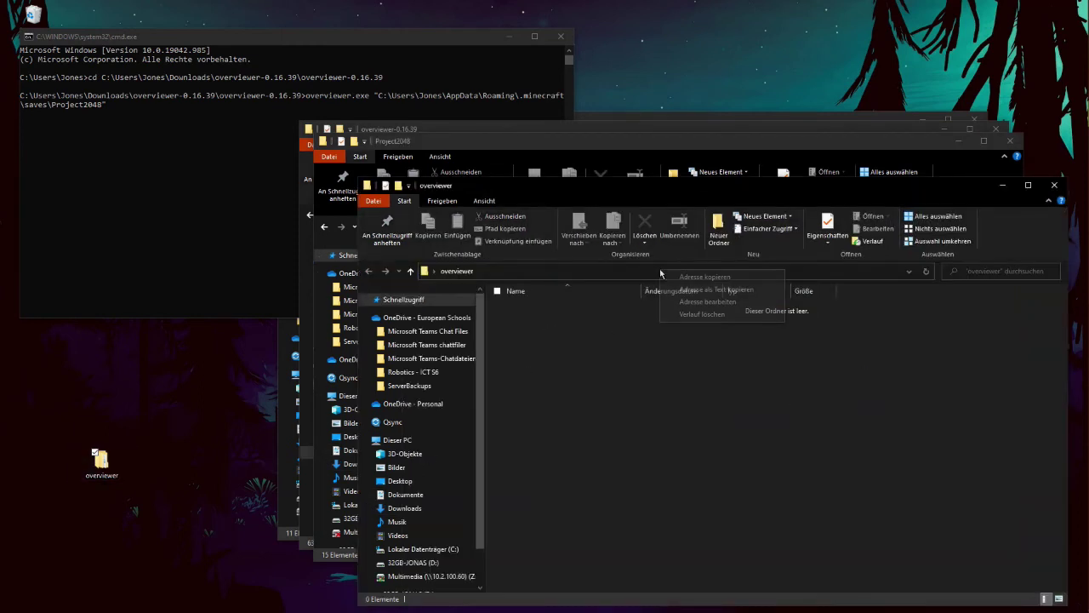
{"action": "left_click", "coordinate": [745, 289]}
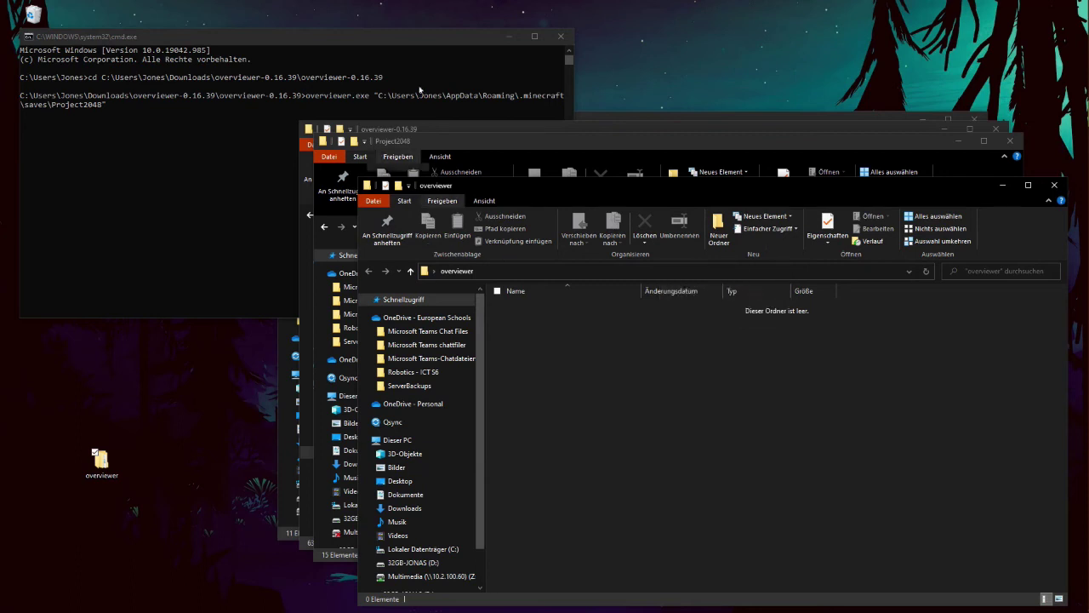
{"action": "left_click", "coordinate": [348, 54]}
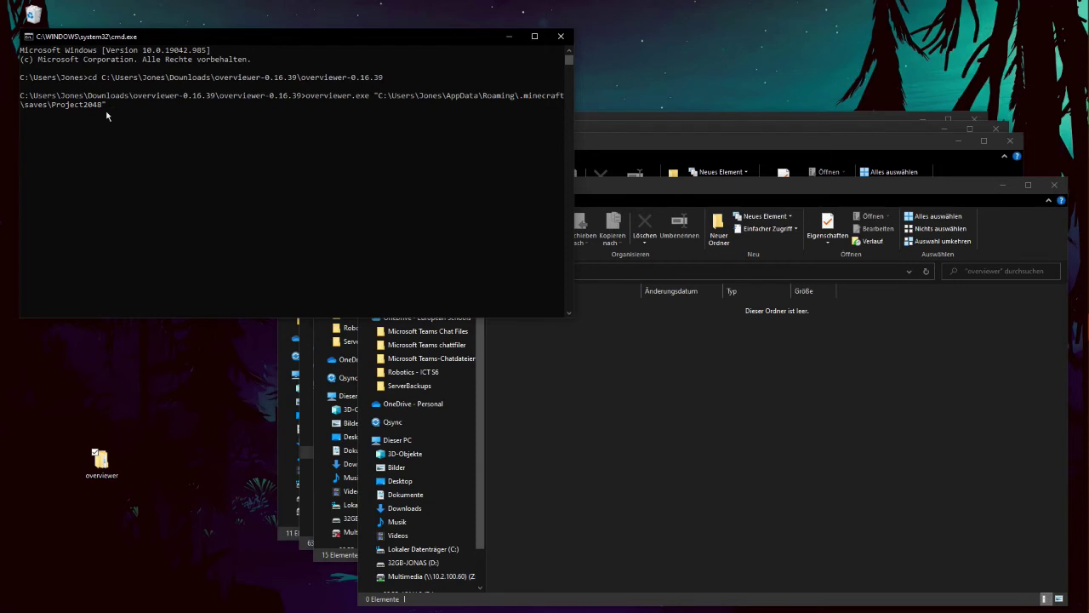
{"action": "type", "text": "C:\\Users\\Jones\\Desktop\\overviewer"}
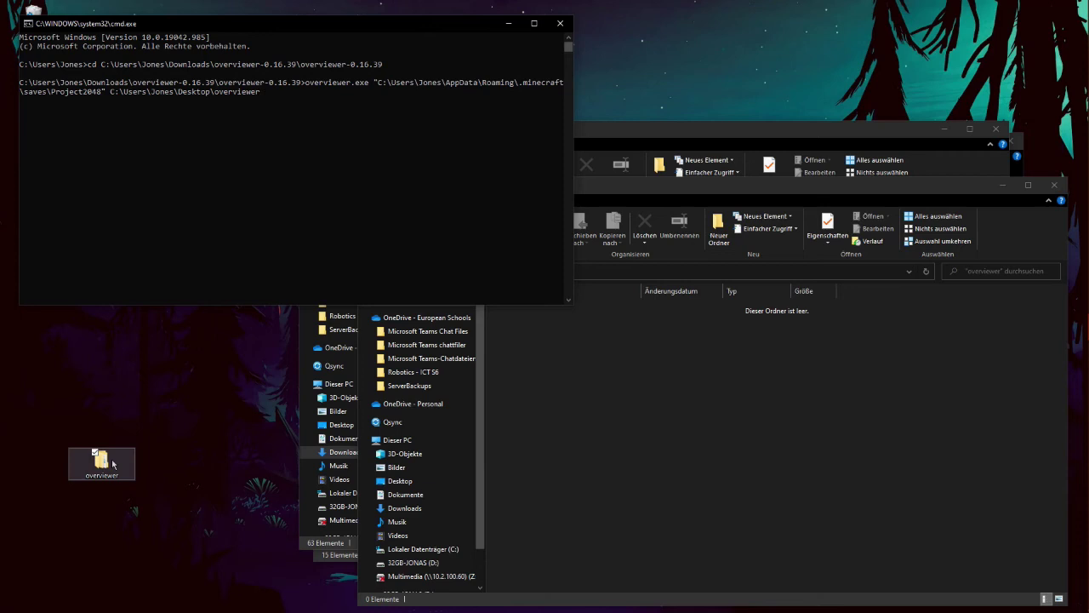
{"action": "left_click", "coordinate": [113, 463]}
{"action": "double_click", "coordinate": [113, 464]}
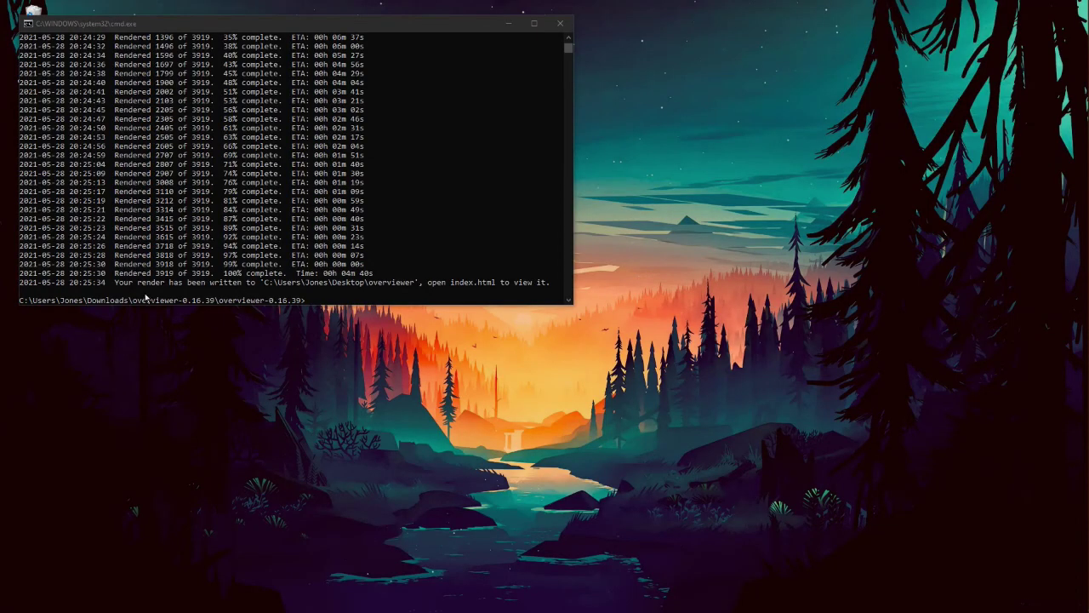
Switch to the overviewer output folder and open the rendered map's index.html in the browser
{"action": "left_click", "coordinate": [111, 281]}
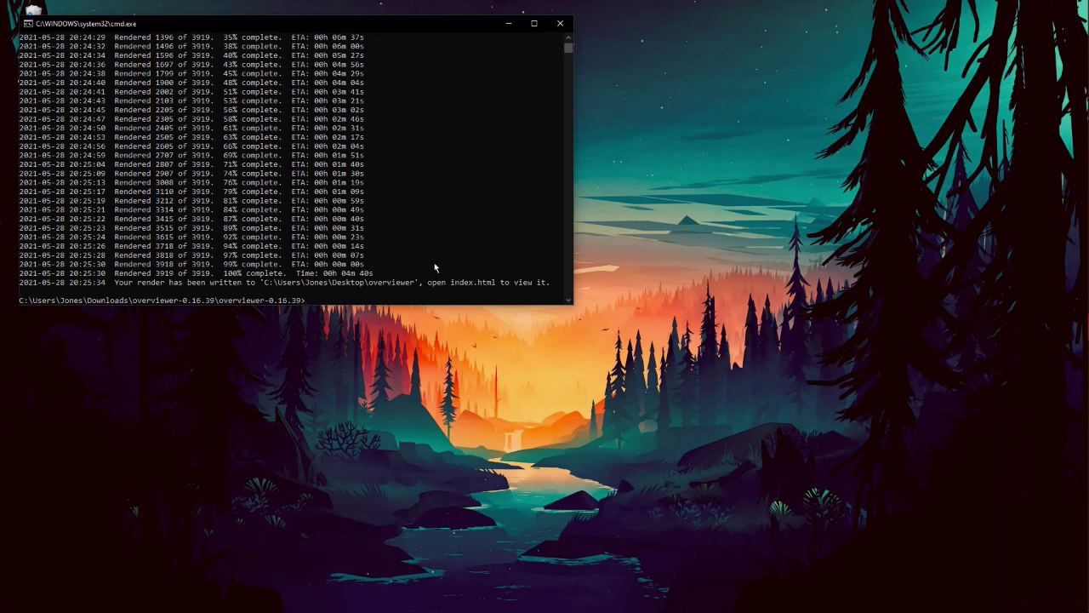
{"action": "left_click_drag", "start_coordinate": [314, 25], "coordinate": [316, 33]}
{"action": "key", "text": "alt+Tab"}
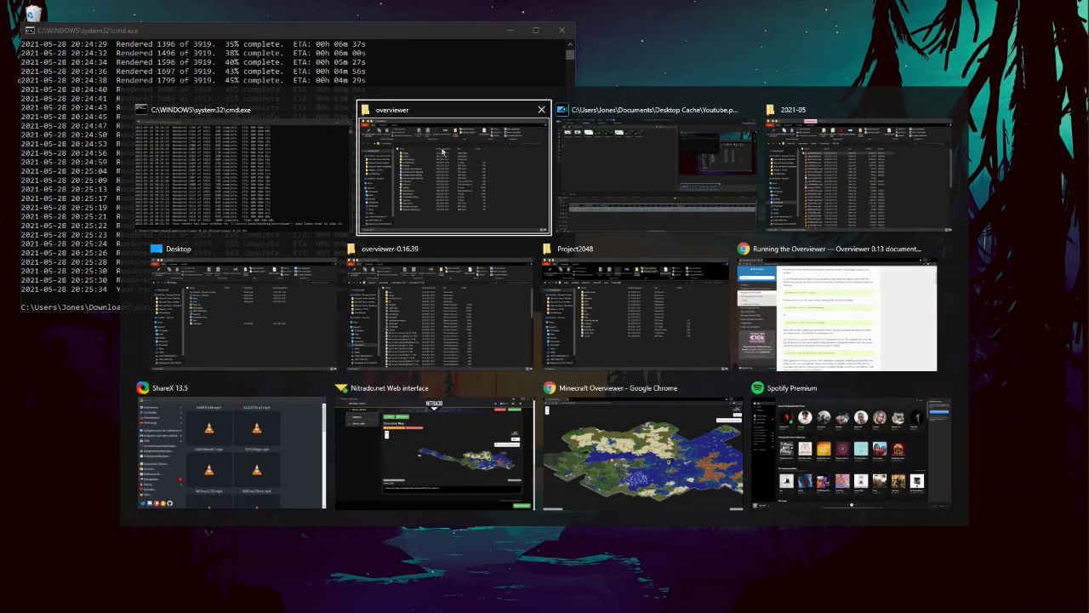
{"action": "left_click", "coordinate": [442, 151]}
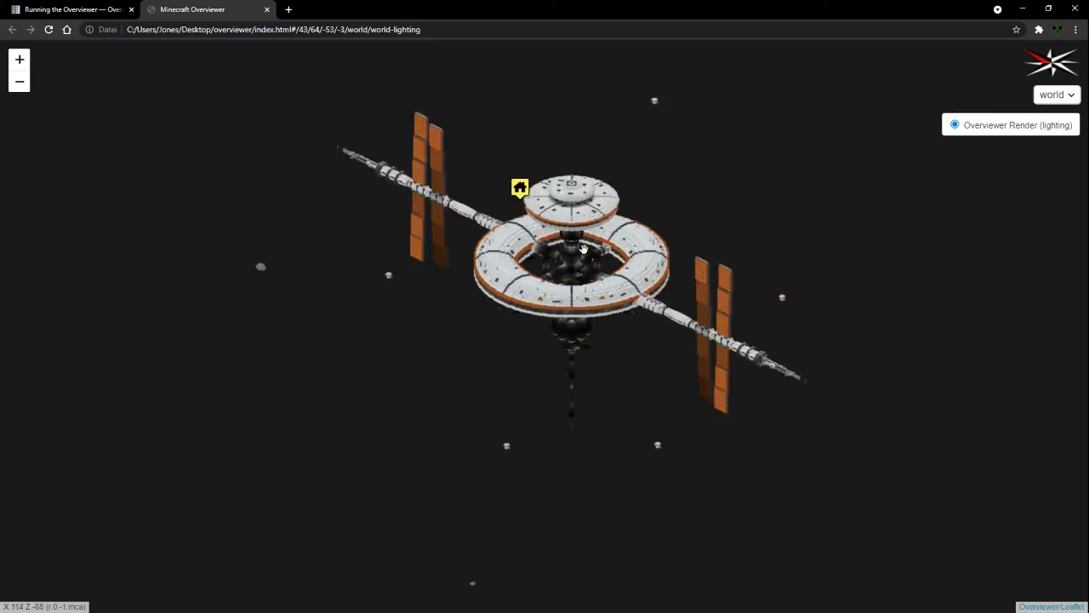
Examine the rendered Project2048 space station on the map, both close up and as a whole
{"action": "scroll", "coordinate": [591, 307], "scroll_direction": "up", "scroll_amount": 1}
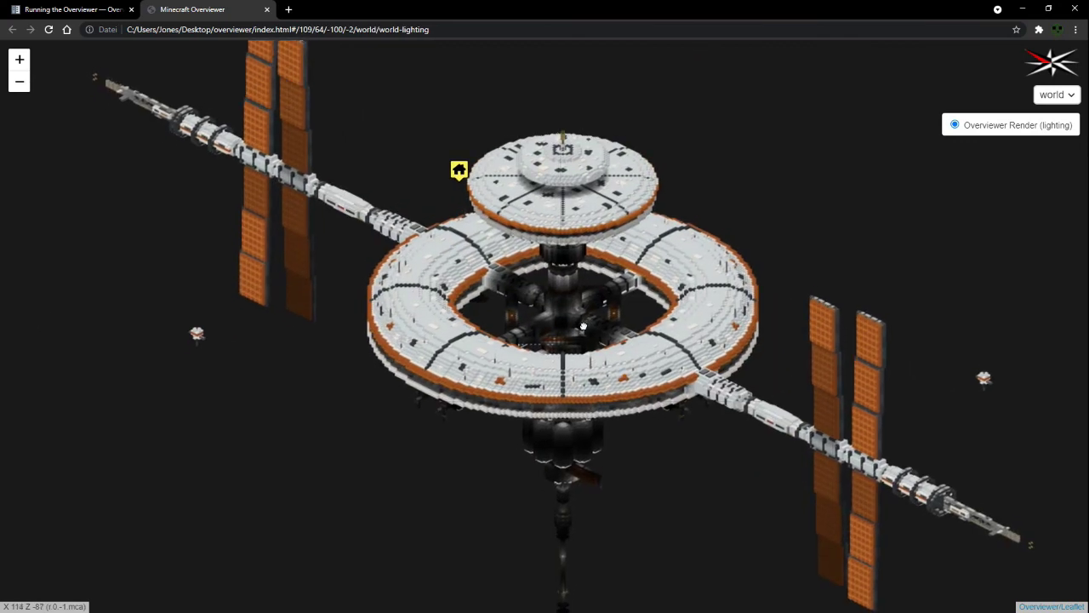
{"action": "left_click_drag", "start_coordinate": [578, 318], "coordinate": [576, 212]}
{"action": "scroll", "coordinate": [587, 372], "scroll_direction": "down", "scroll_amount": 1}
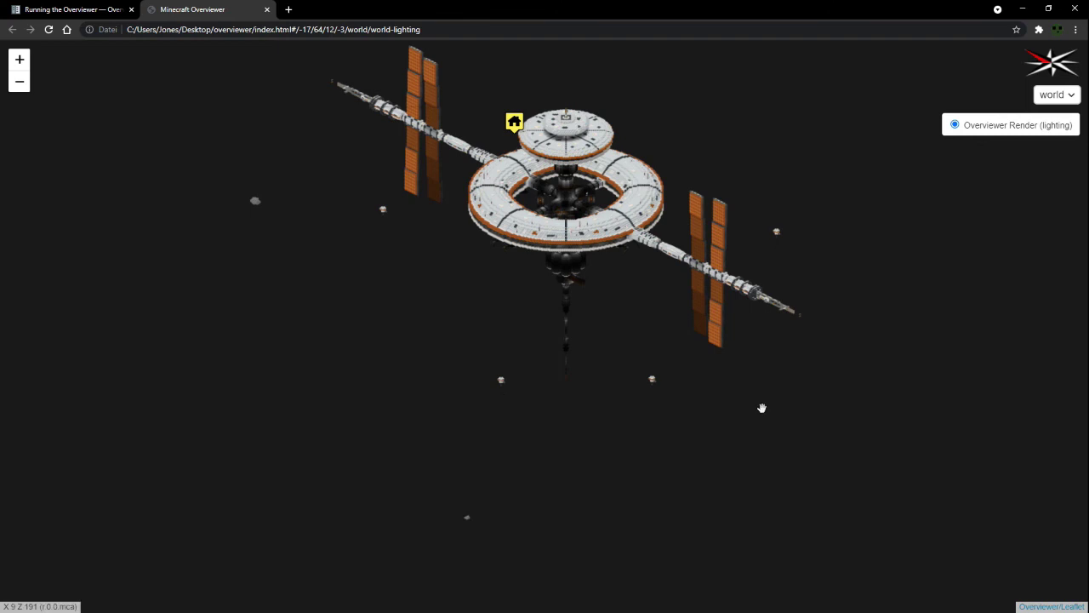
{"action": "left_click_drag", "start_coordinate": [577, 210], "coordinate": [564, 387]}
{"action": "scroll", "coordinate": [561, 264], "scroll_direction": "up", "scroll_amount": 1}
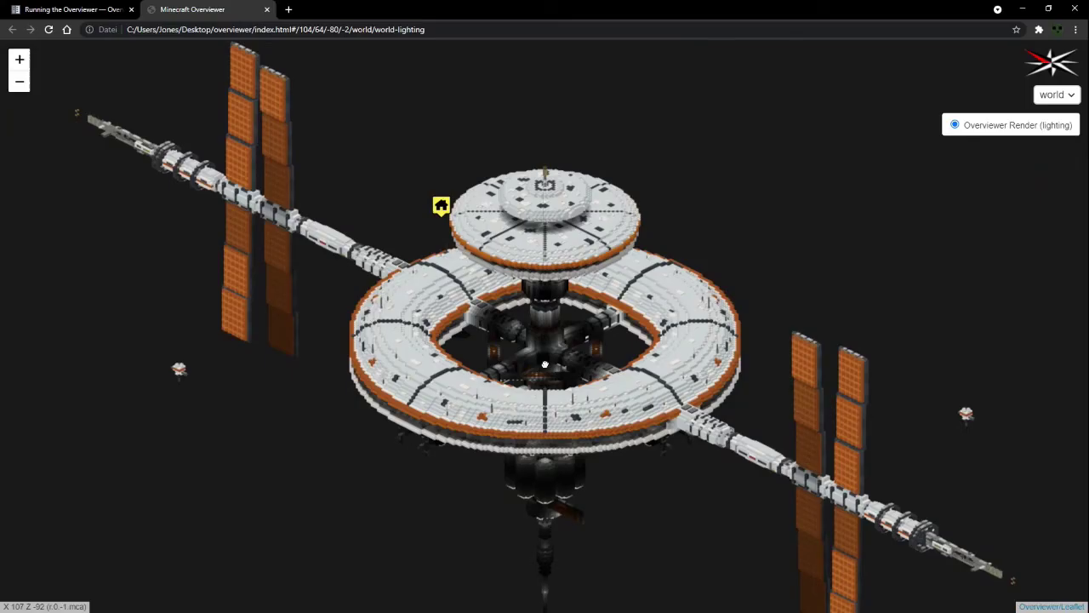
{"action": "mouse_move", "coordinate": [544, 354]}
{"action": "left_mouse_down"}
{"action": "mouse_move", "coordinate": [544, 375]}
{"action": "mouse_move", "coordinate": [543, 361]}
{"action": "left_mouse_up"}
{"action": "left_click_drag", "start_coordinate": [480, 327], "coordinate": [487, 328]}
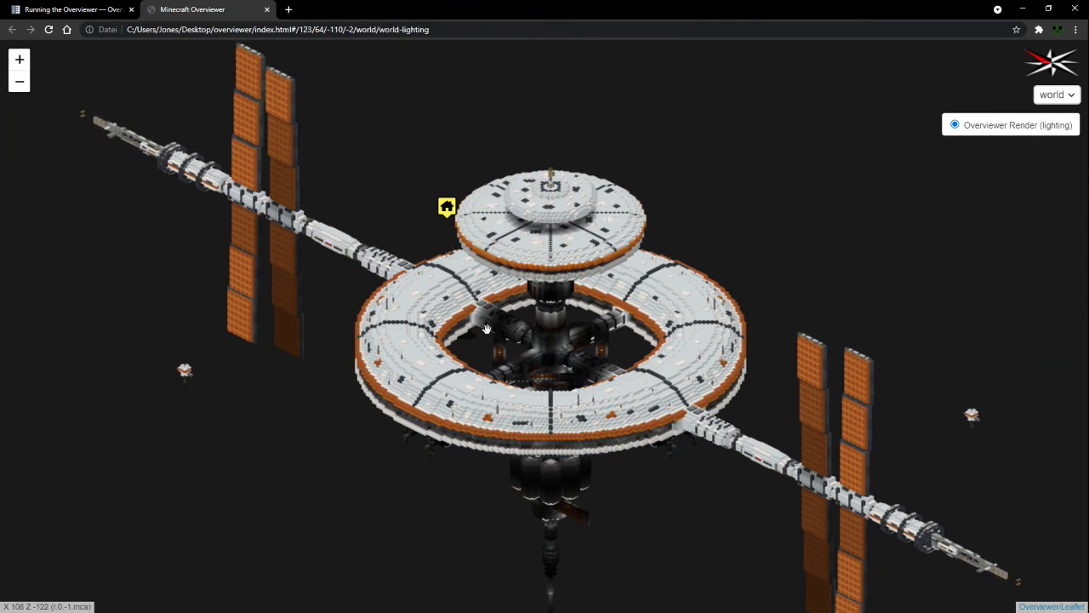